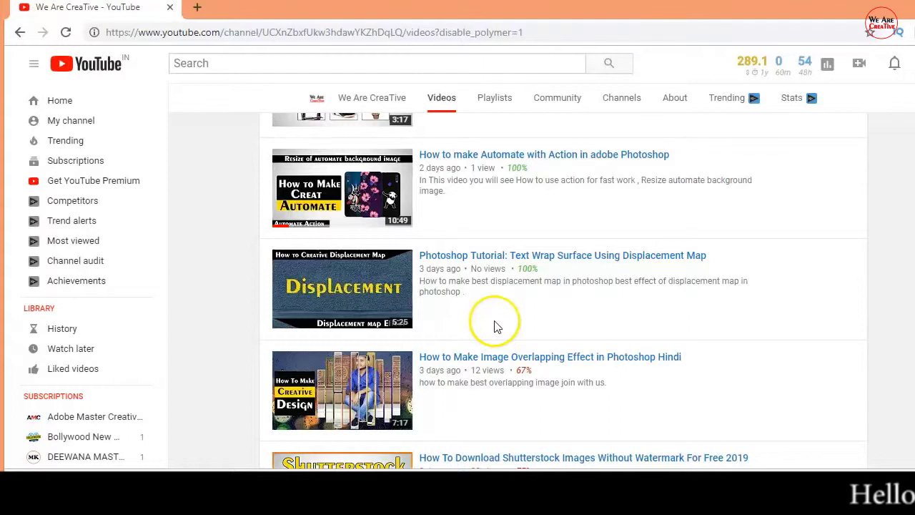
- Scroll up and down through the YouTube channel's videos page
scroll(493, 325, up, 2)
scroll(494, 325, up, 3)
scroll(493, 326, up, 1)
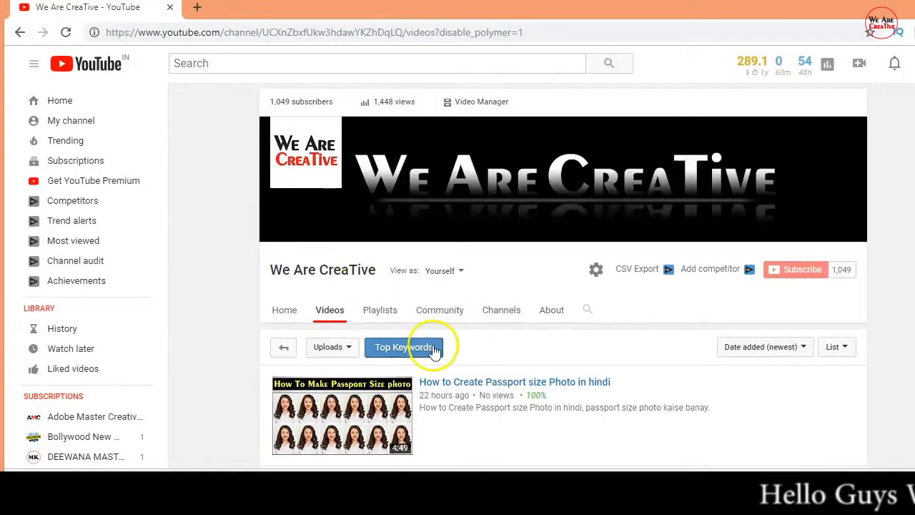
scroll(515, 343, down, 2)
scroll(517, 345, up, 2)
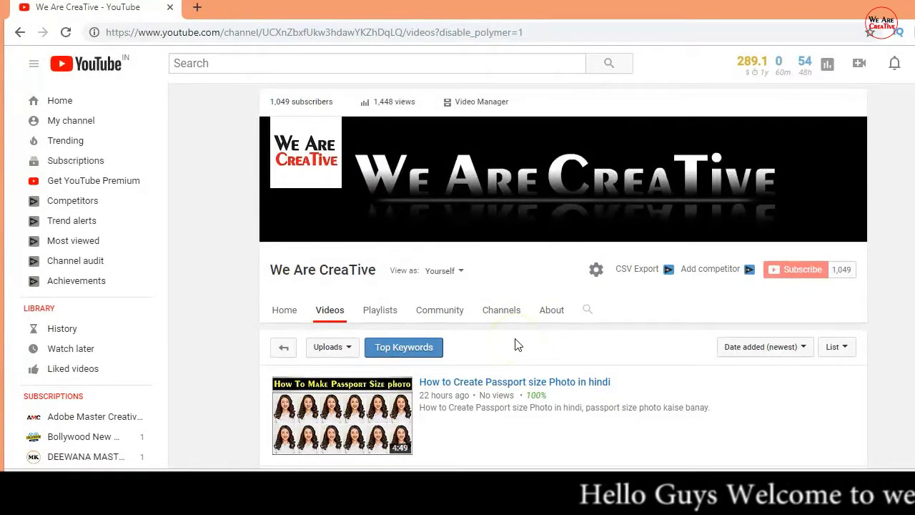
scroll(518, 345, down, 1)
scroll(518, 345, up, 1)
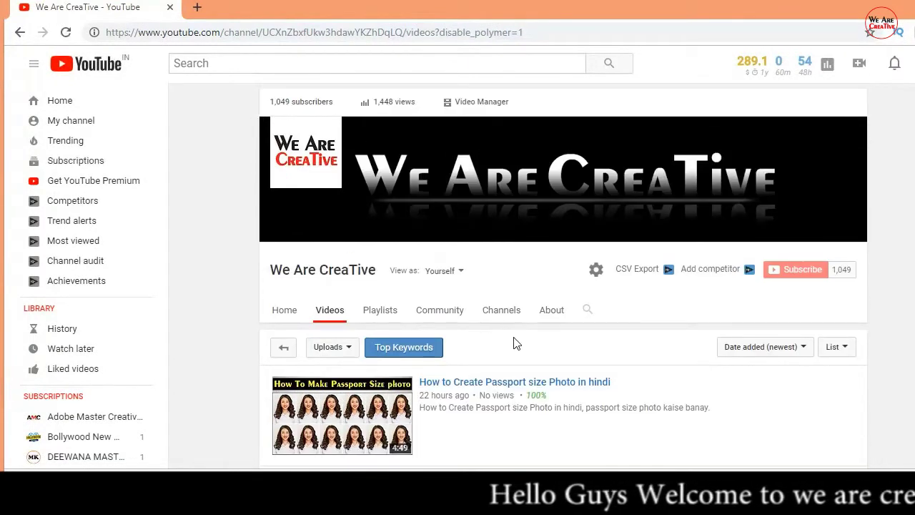
scroll(516, 344, down, 1)
scroll(516, 344, up, 1)
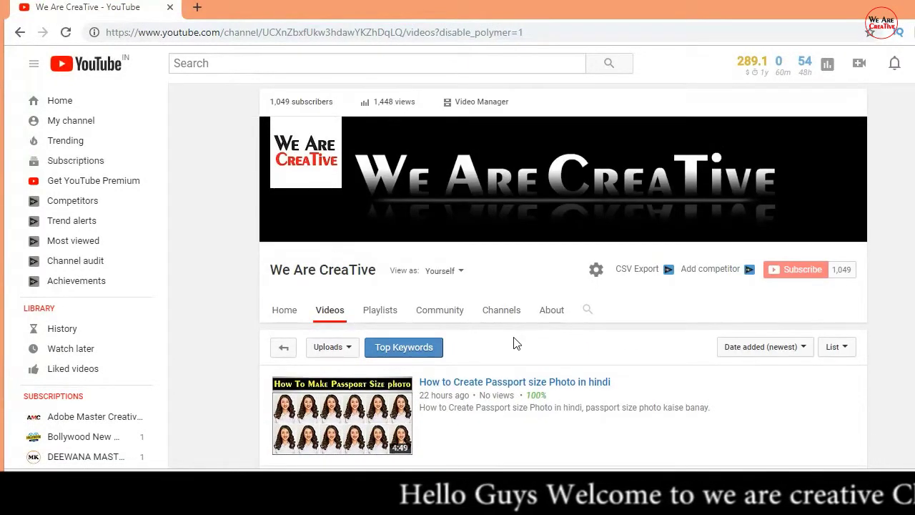
- Drag the couple photo 89.jpg from File Explorer's Images folder onto Photoshop to open it
scroll(513, 343, down, 1)
scroll(515, 337, up, 1)
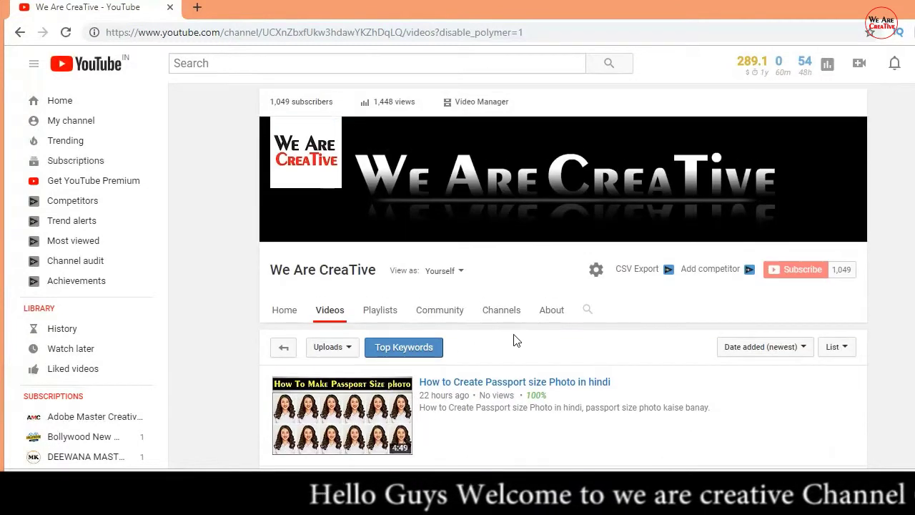
scroll(517, 340, down, 1)
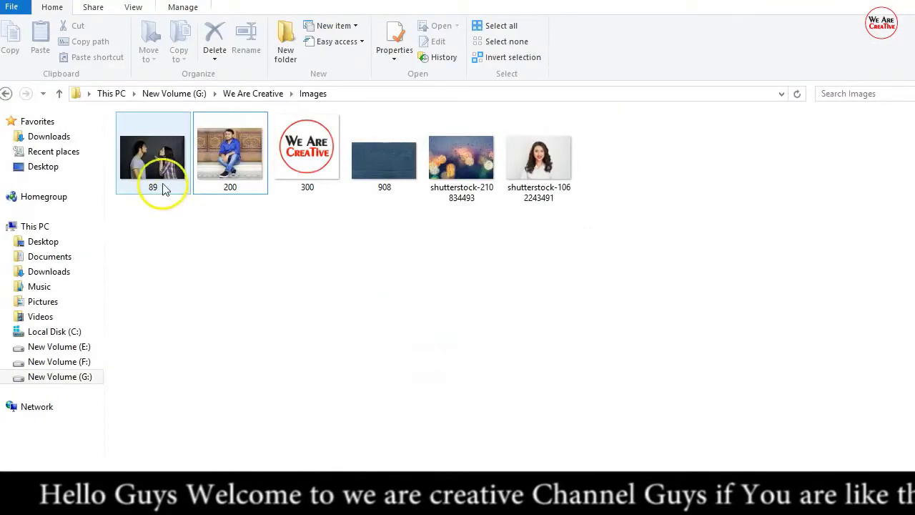
click(160, 181)
mouse_move(139, 167)
mouse_down()
mouse_move(399, 406)
mouse_move(388, 303)
mouse_up()
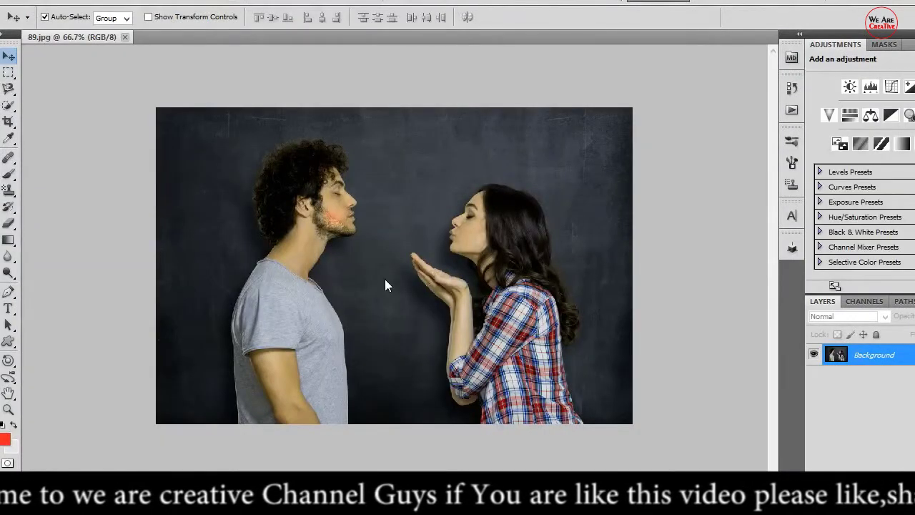
- Switch to the Custom Shape tool and choose the heart from the shape picker
click(326, 219)
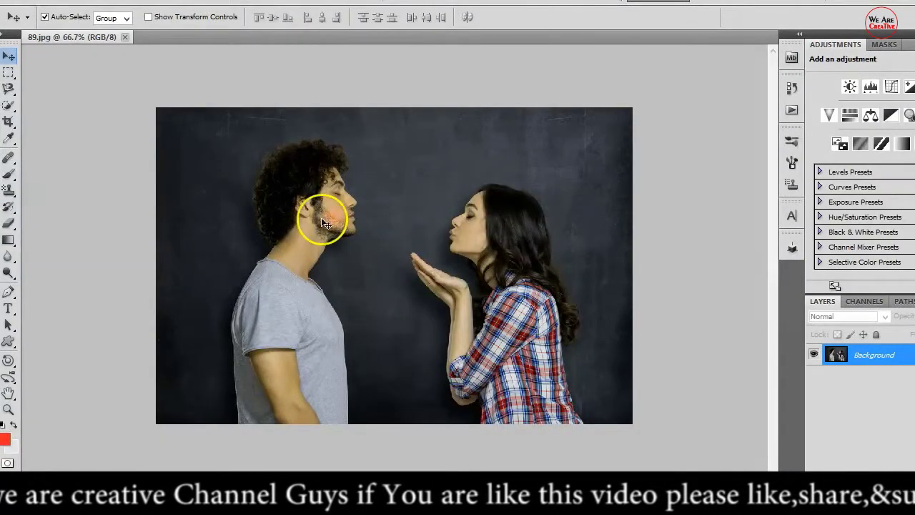
click(532, 301)
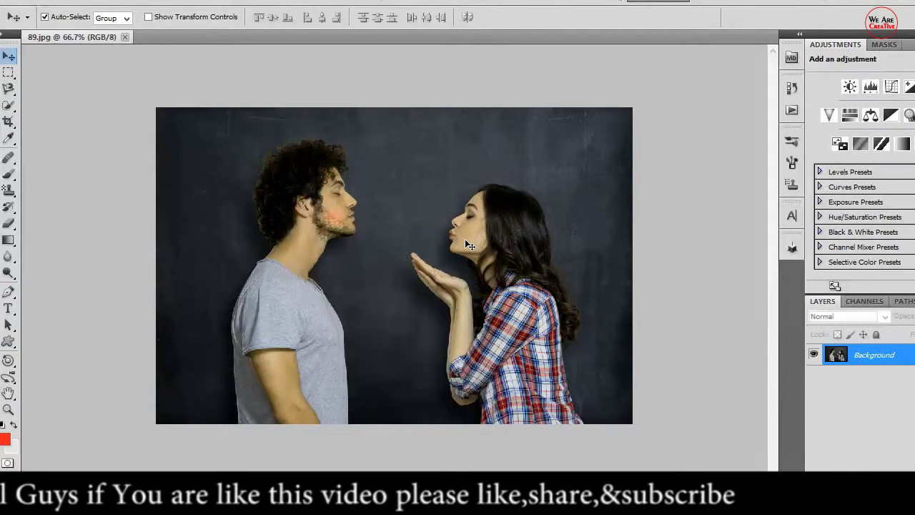
click(7, 342)
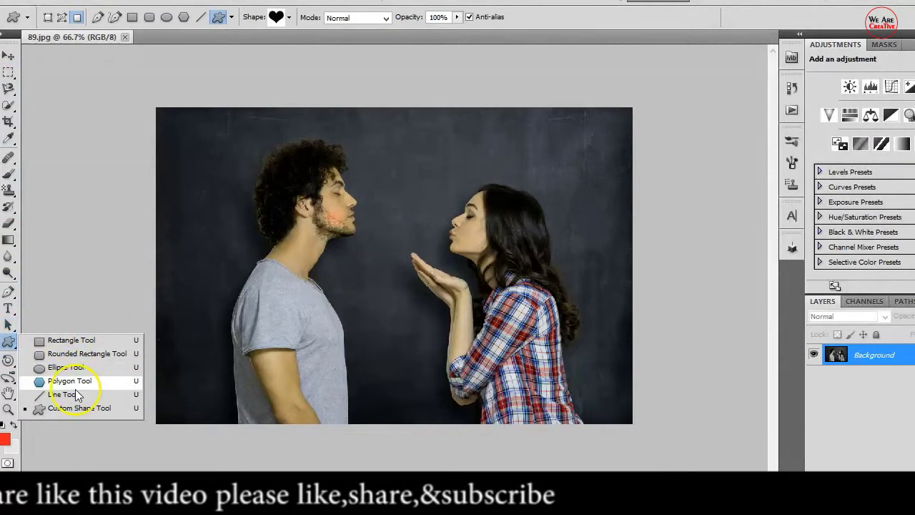
click(77, 408)
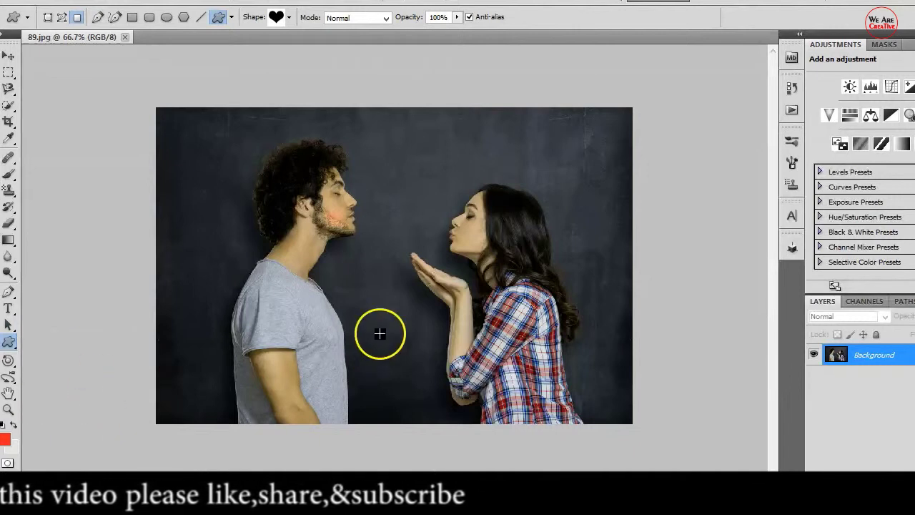
right_click(396, 173)
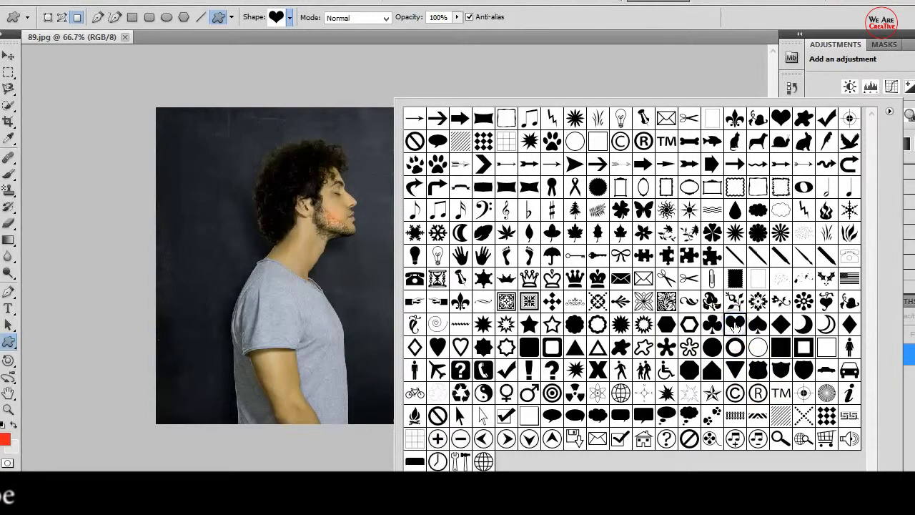
double_click(736, 325)
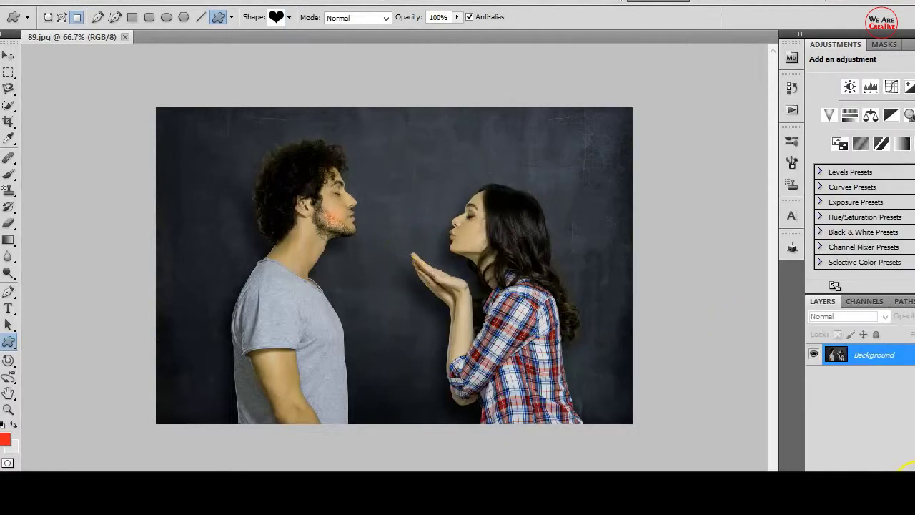
- Draw a red heart on new Layer 1 between the faces and scale it down slightly
key(ctrl+shift+alt+n)
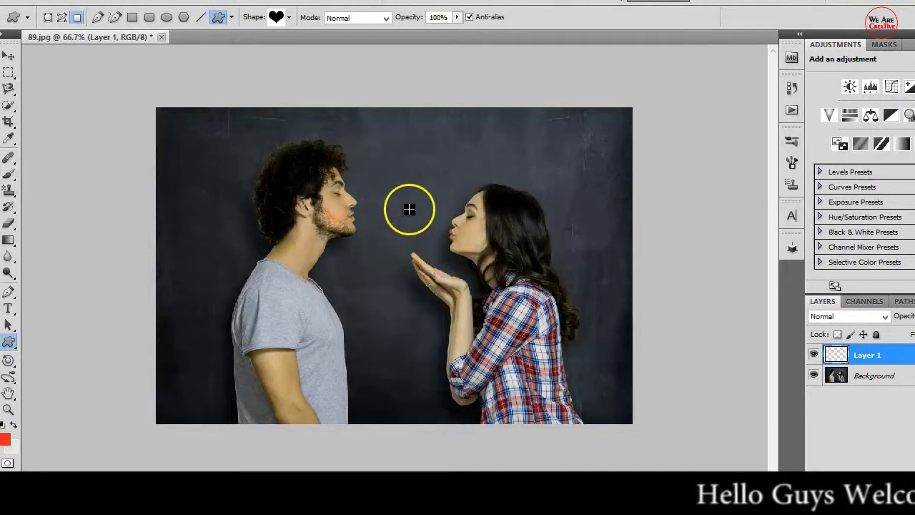
drag(391, 194, 426, 237)
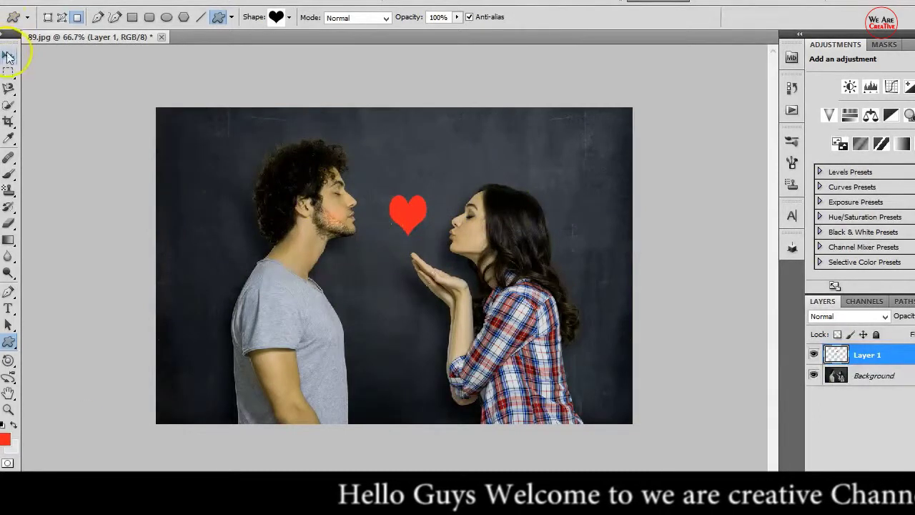
click(8, 57)
key(ctrl+t)
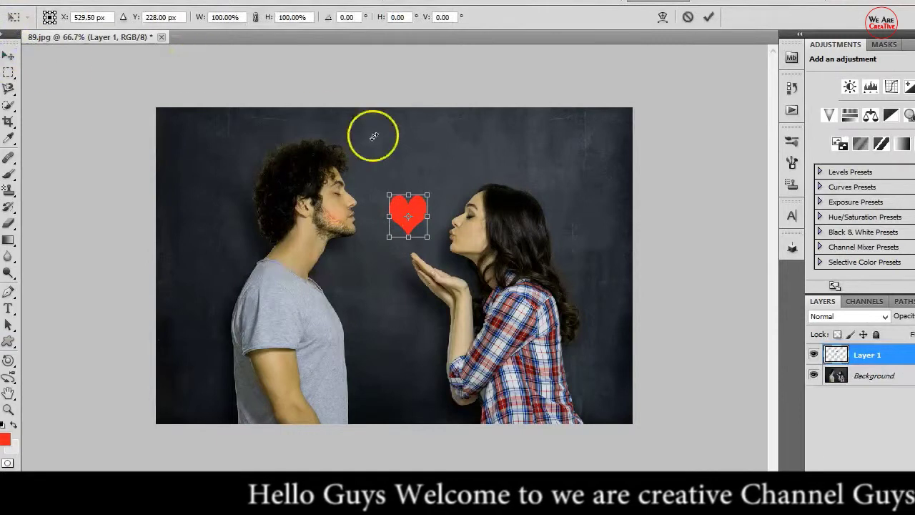
drag(415, 192, 426, 200)
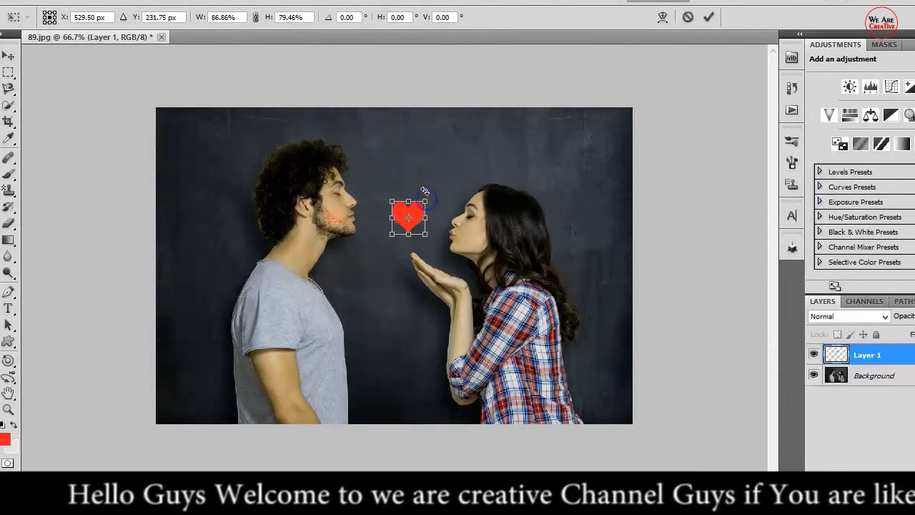
key(Return)
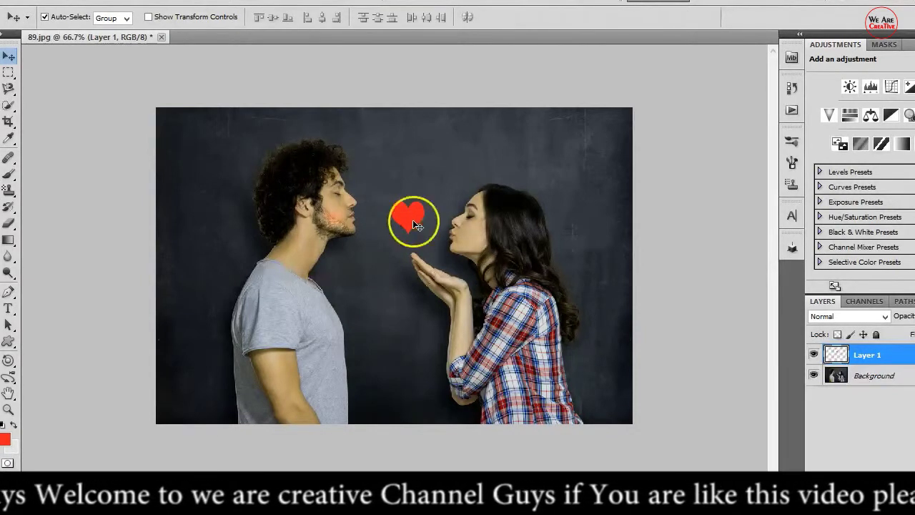
- Duplicate the heart onto new layers and arrange the copies in a cluster above the woman's hand
mouse_move(413, 222)
mouse_down()
mouse_move(431, 190)
mouse_move(399, 180)
mouse_move(389, 145)
mouse_move(438, 144)
mouse_move(413, 116)
mouse_up()
key(ctrl+j)
key(ctrl+j)
key(ctrl+j)
key(ctrl+j)
key(ctrl+j)
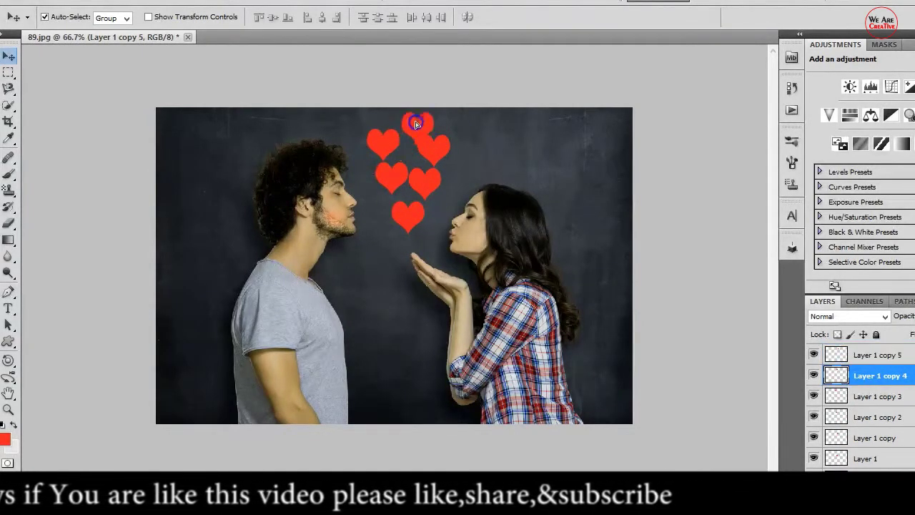
mouse_move(394, 146)
mouse_down()
mouse_move(384, 146)
mouse_move(399, 129)
mouse_up()
click(420, 148)
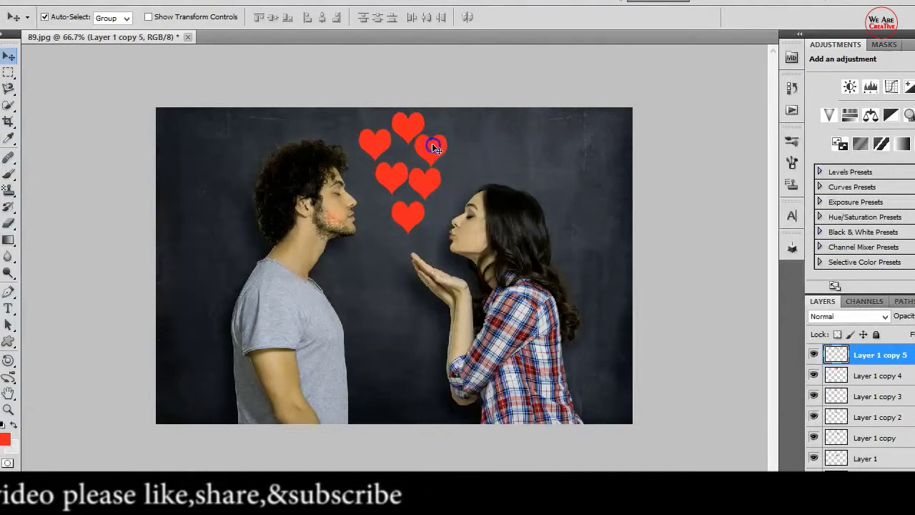
click(394, 174)
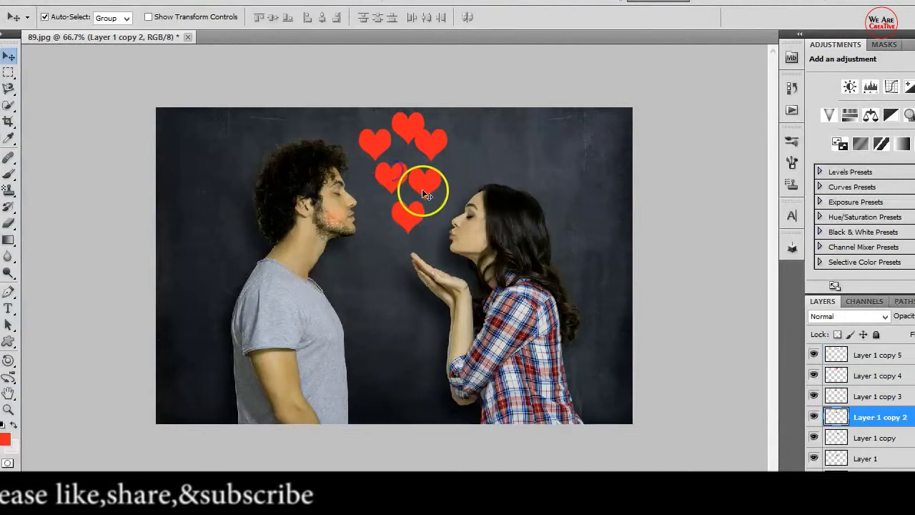
- Shrink the middle-left heart to about 85% and the middle-right heart to about 80%
drag(424, 193, 427, 185)
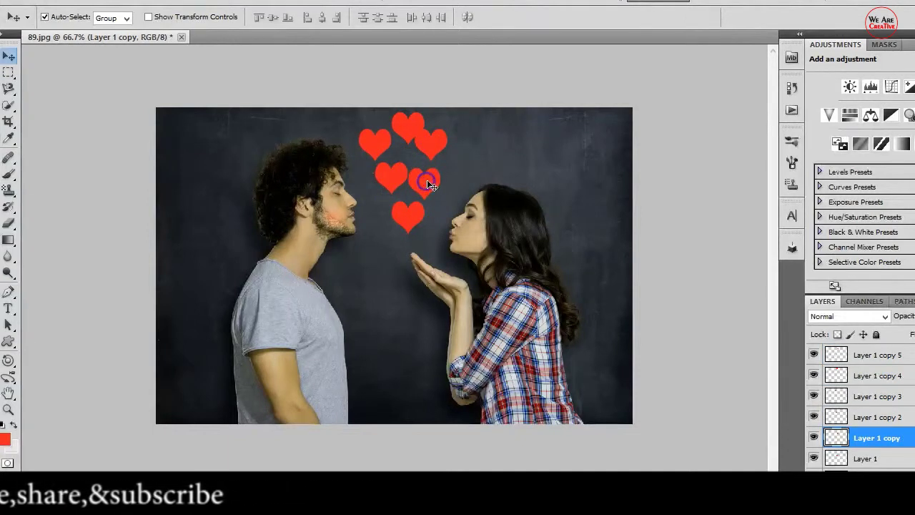
click(391, 179)
key(ctrl+t)
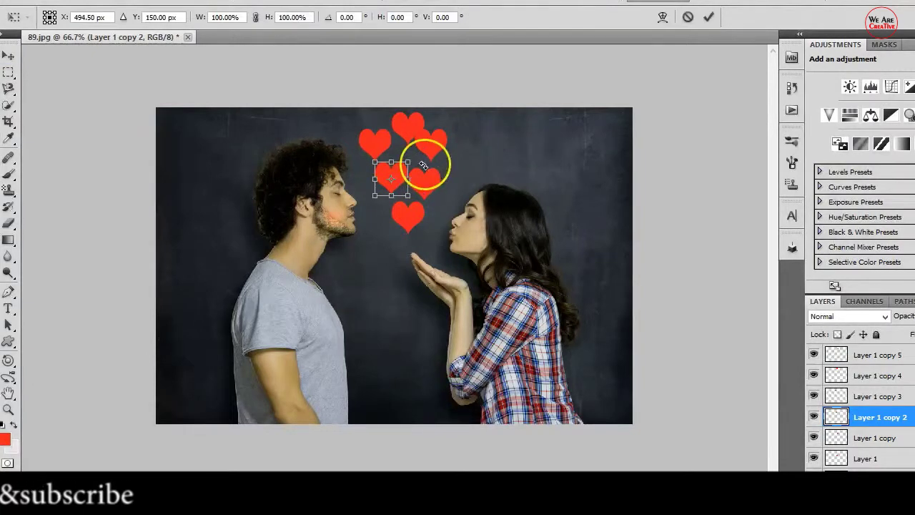
drag(410, 161, 407, 165)
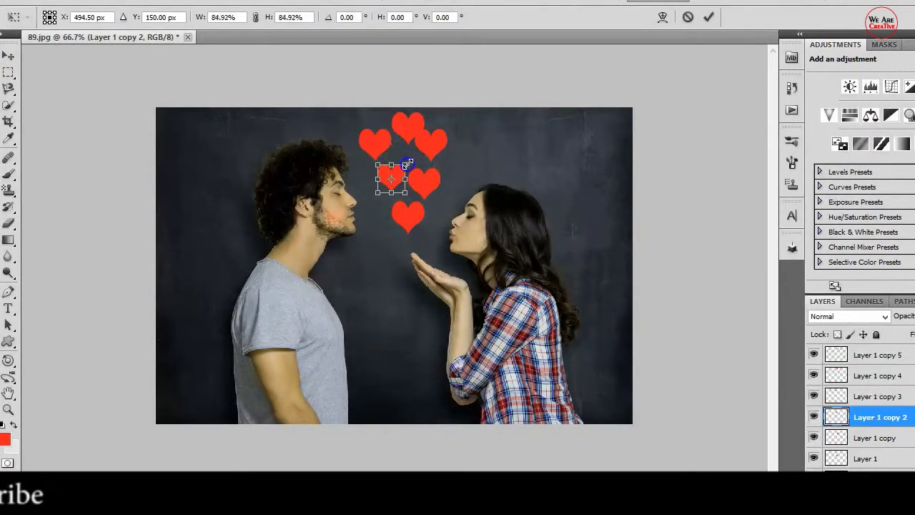
key(Return)
click(418, 175)
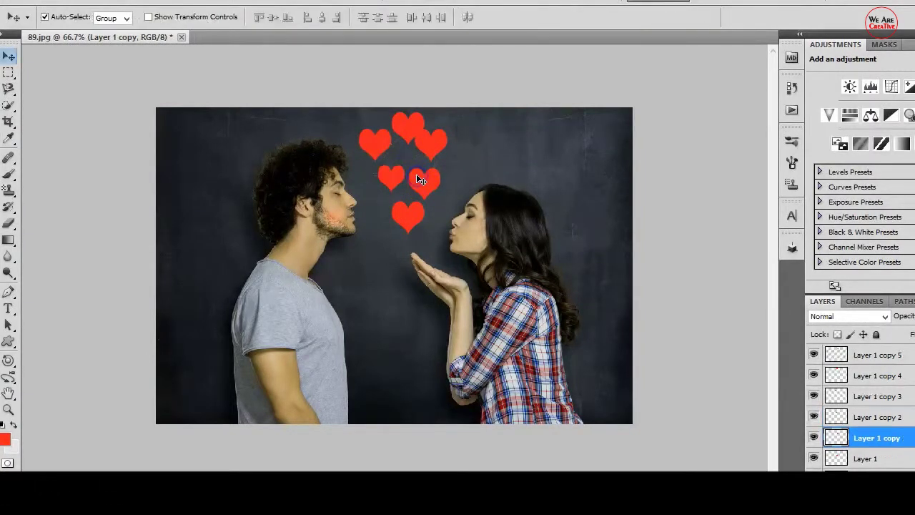
key(ctrl+t)
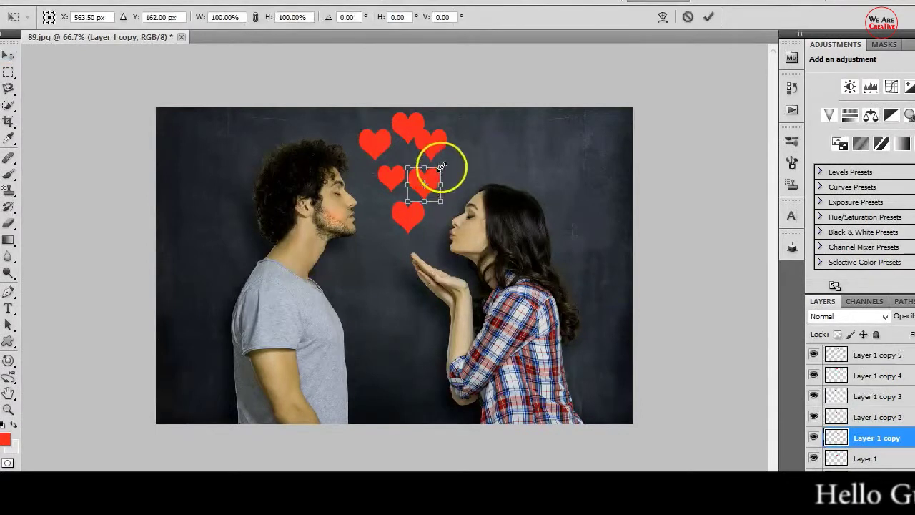
drag(442, 166, 438, 170)
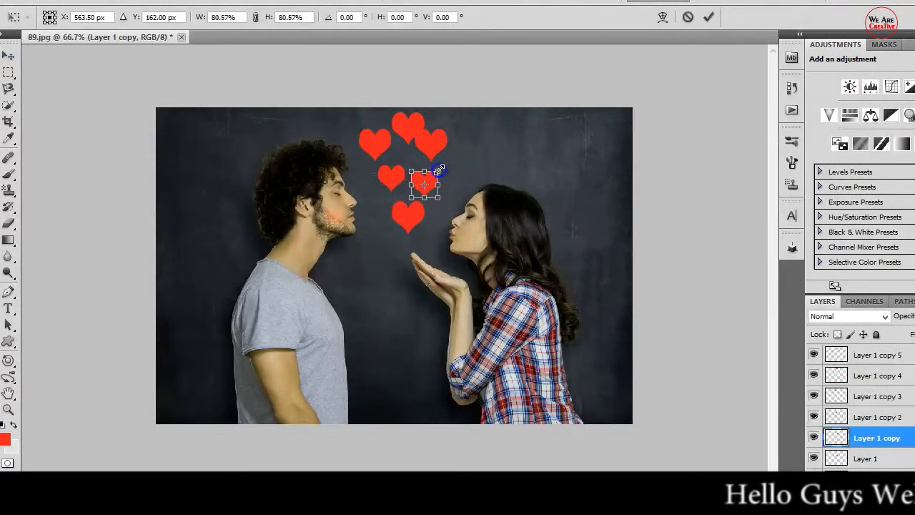
key(Return)
- Shrink the top-right heart to about 78% and the bottom heart on Layer 1 to about 83%
click(433, 149)
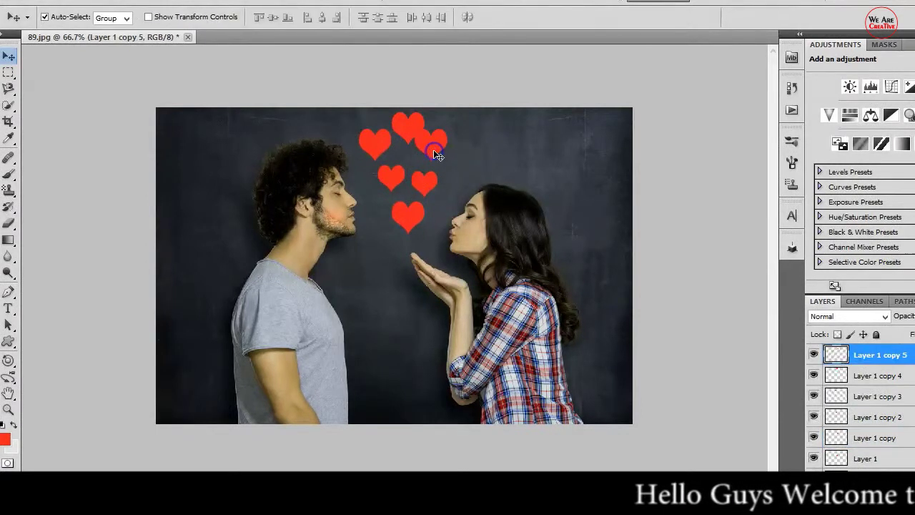
key(ctrl+t)
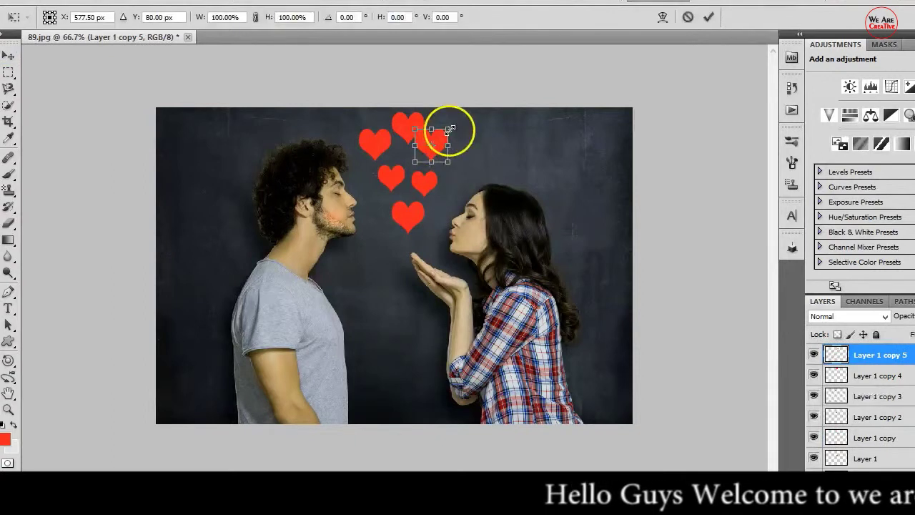
drag(449, 130, 448, 136)
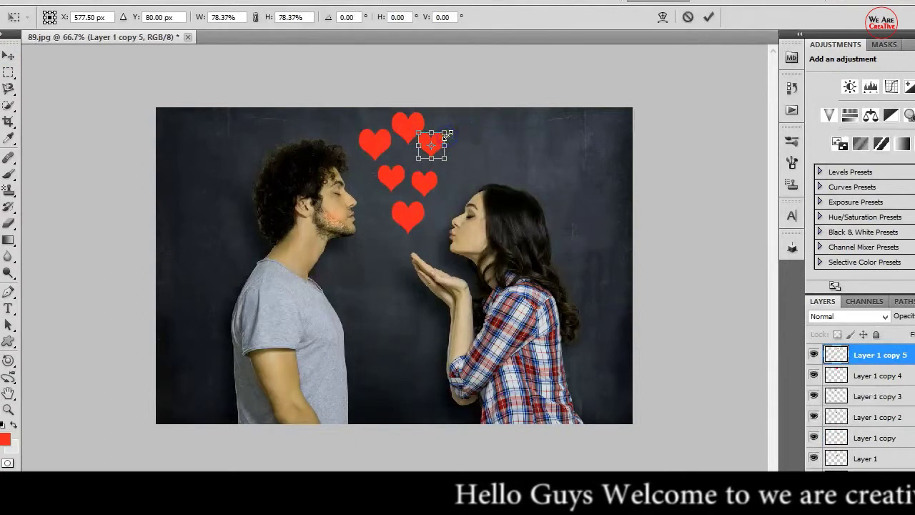
key(Return)
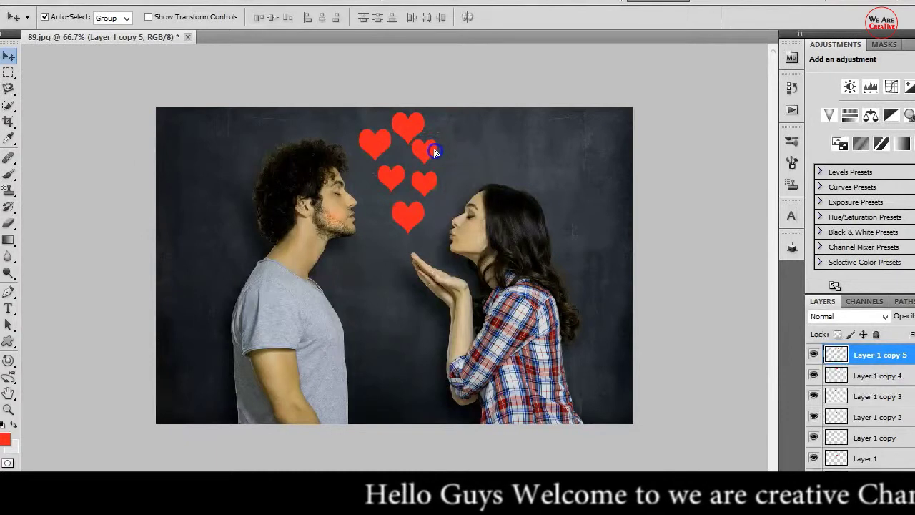
click(413, 220)
key(ctrl+t)
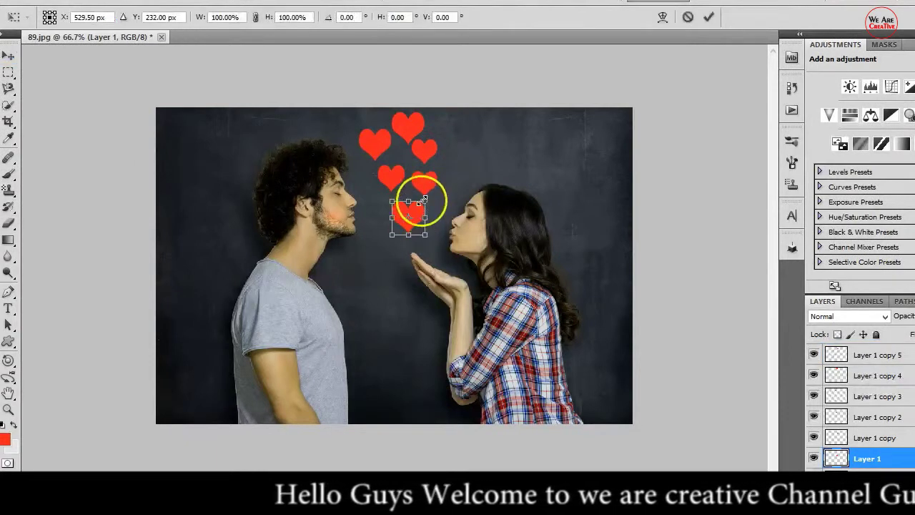
drag(425, 201, 423, 206)
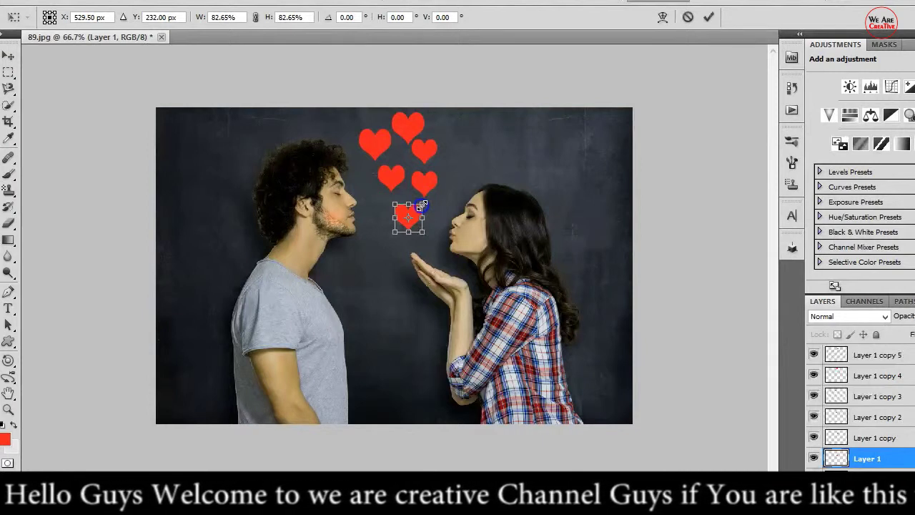
key(Return)
- Nudge the bottom and upper-left hearts into place and load Layer 1's heart selection
drag(411, 214, 411, 210)
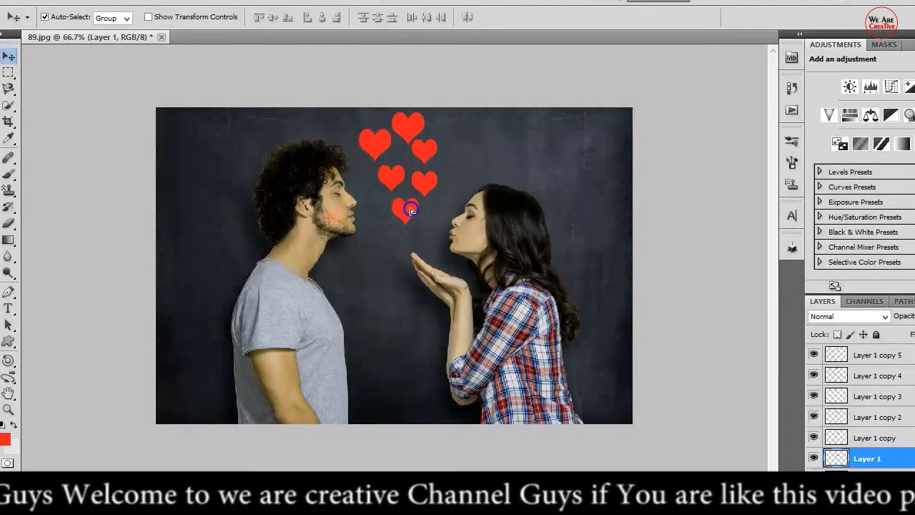
drag(375, 153, 379, 152)
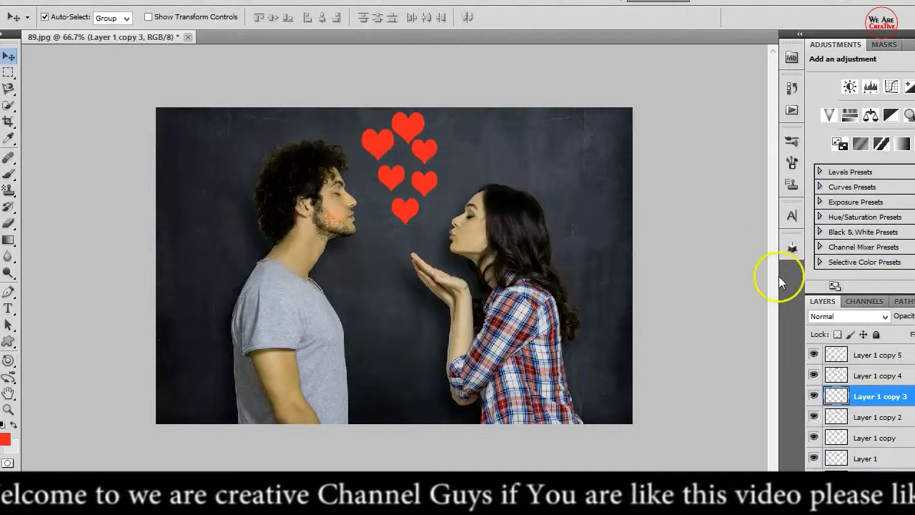
click(405, 207)
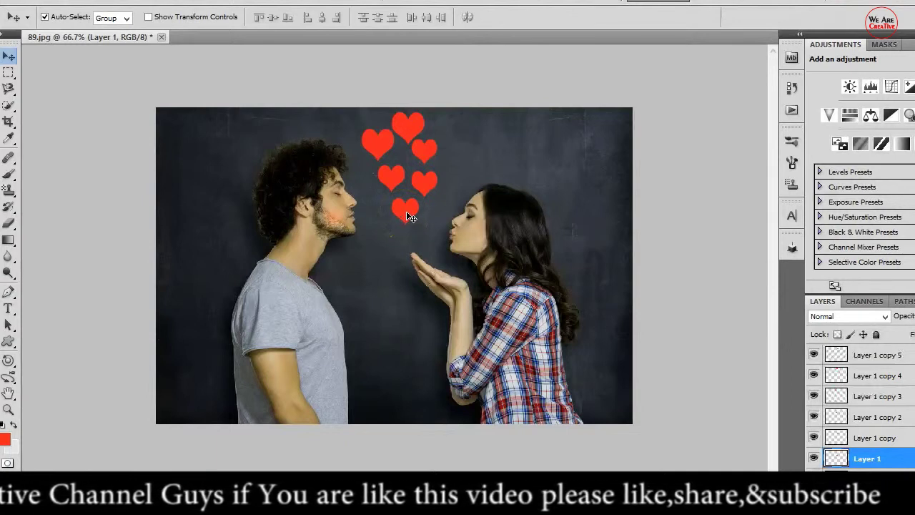
ctrl+click(837, 458)
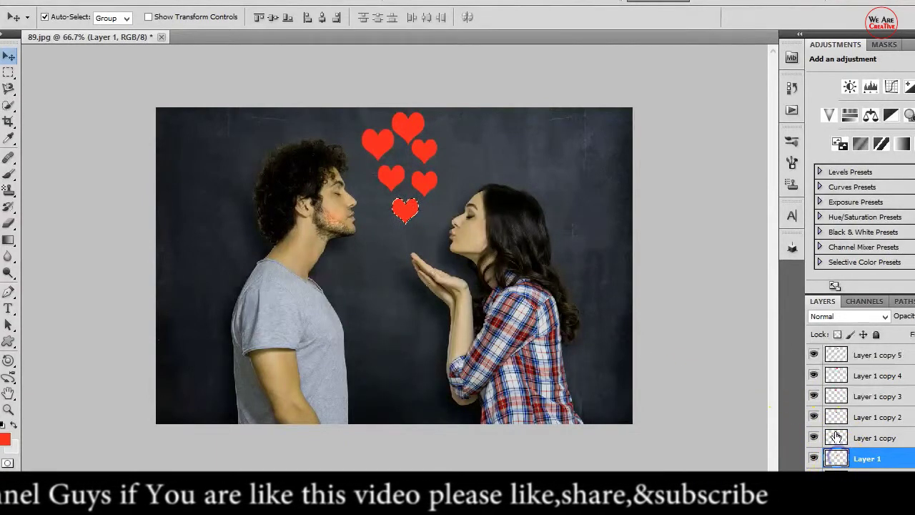
- Fill the bottom heart with bright magenta
click(5, 438)
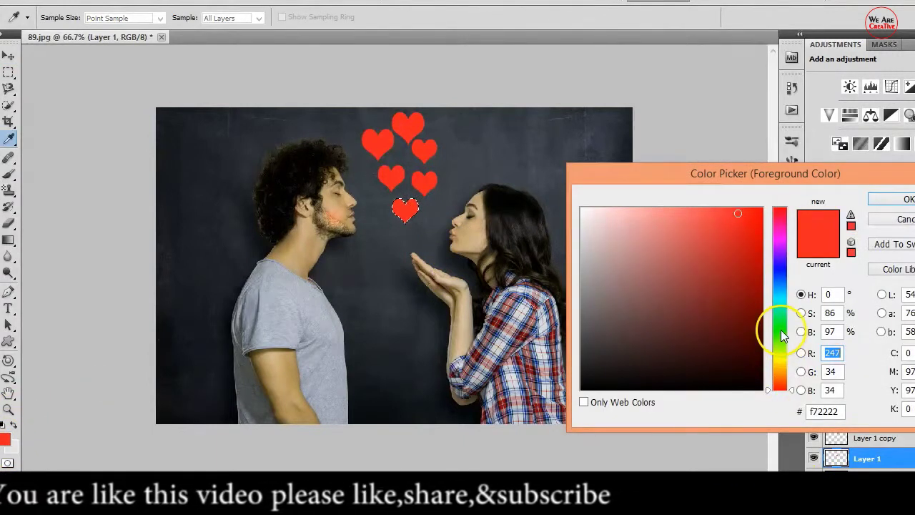
click(780, 243)
click(744, 209)
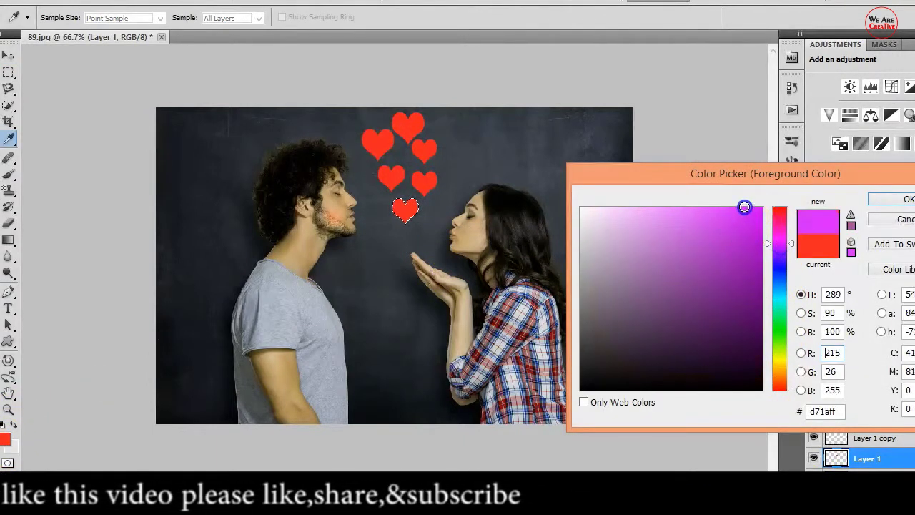
click(891, 205)
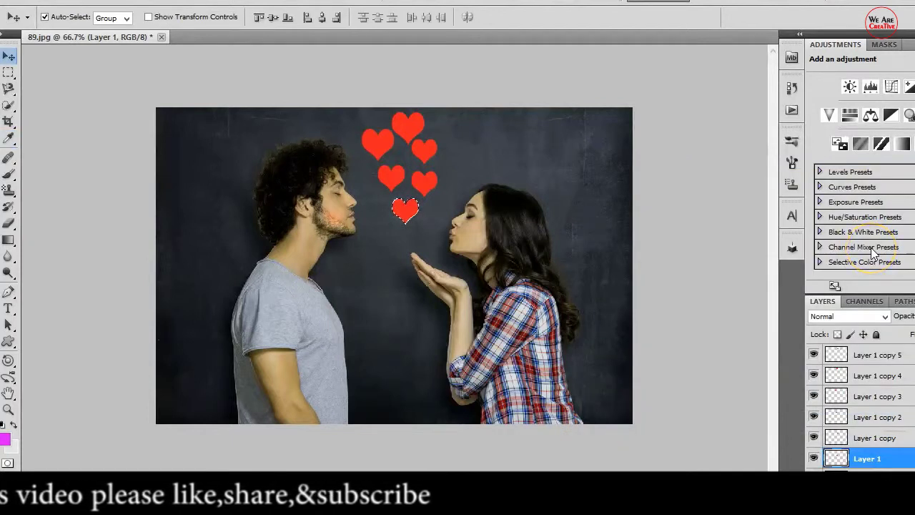
key(alt+BackSpace)
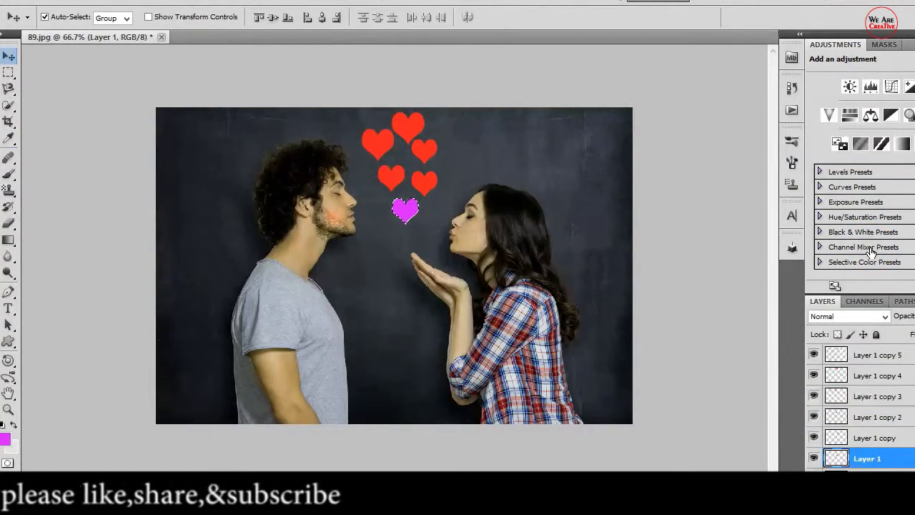
- Load the top-right heart's outline on Layer 1 copy 5 as the selection
click(381, 144)
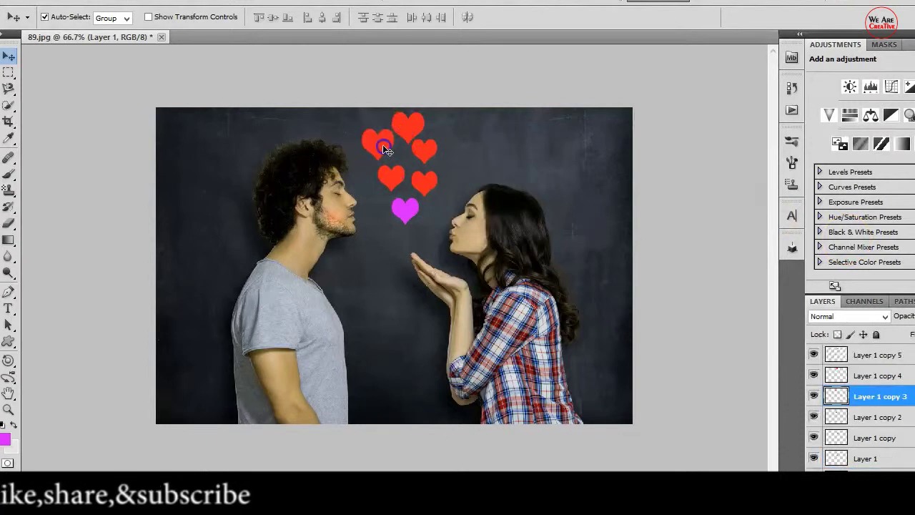
click(433, 159)
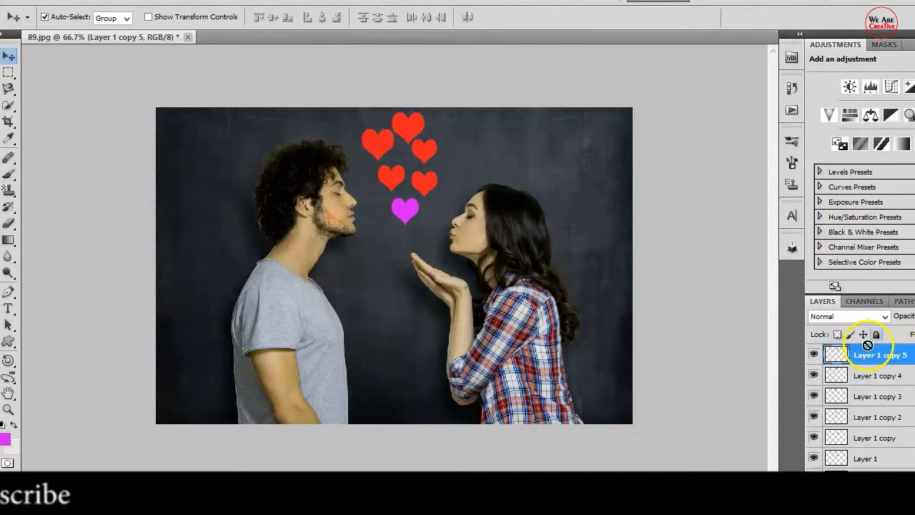
ctrl+click(837, 356)
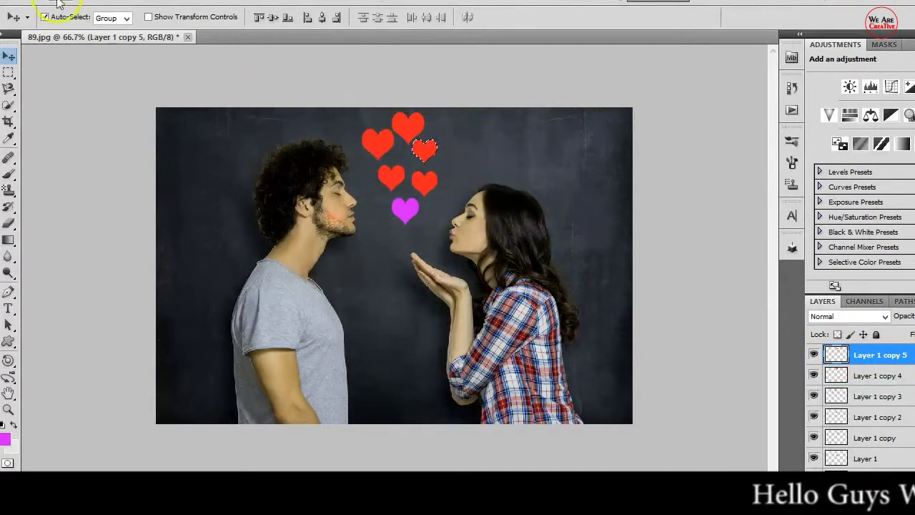
click(156, 2)
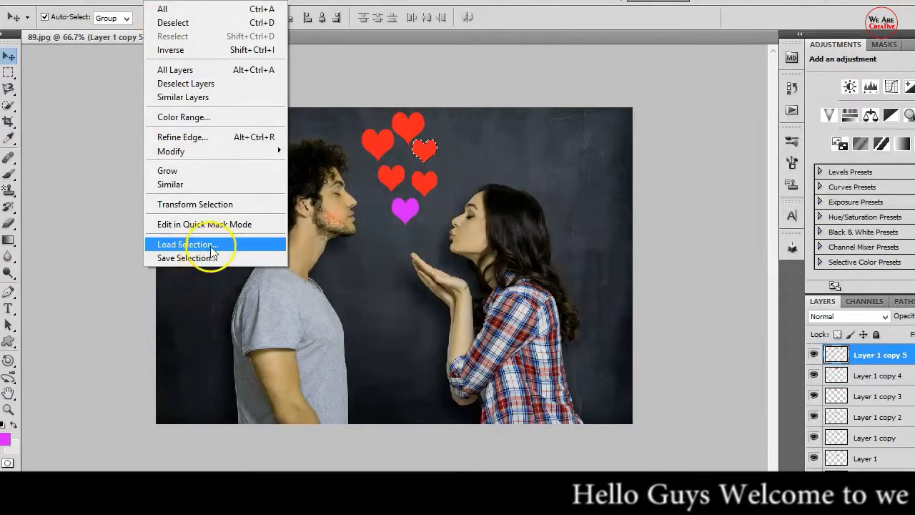
click(889, 358)
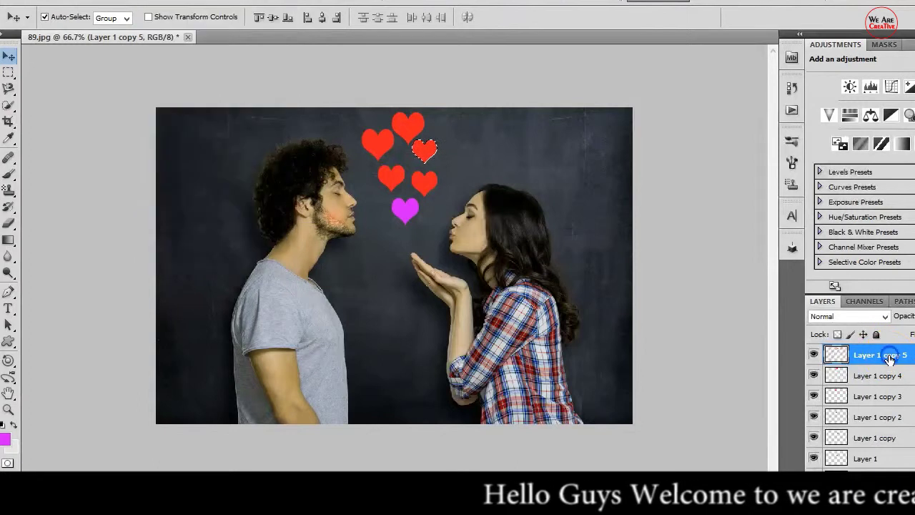
ctrl+click(848, 352)
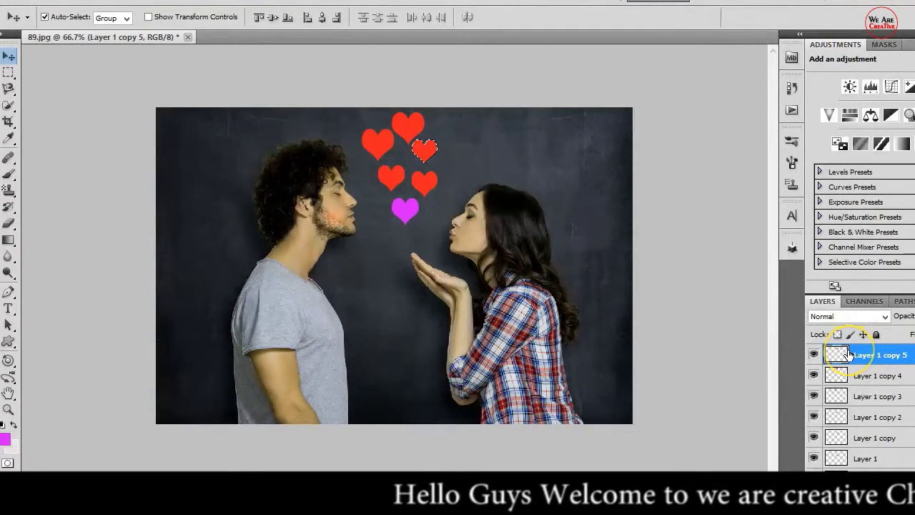
key(ctrl+d)
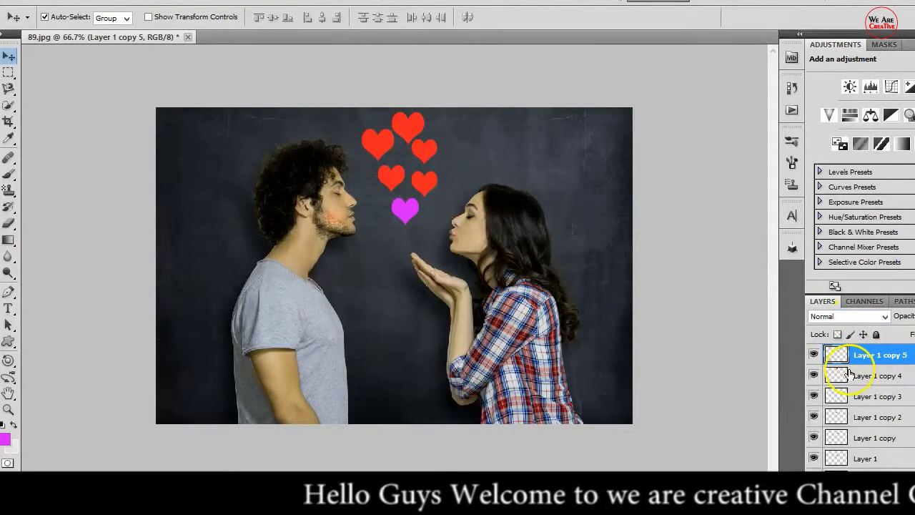
click(161, 2)
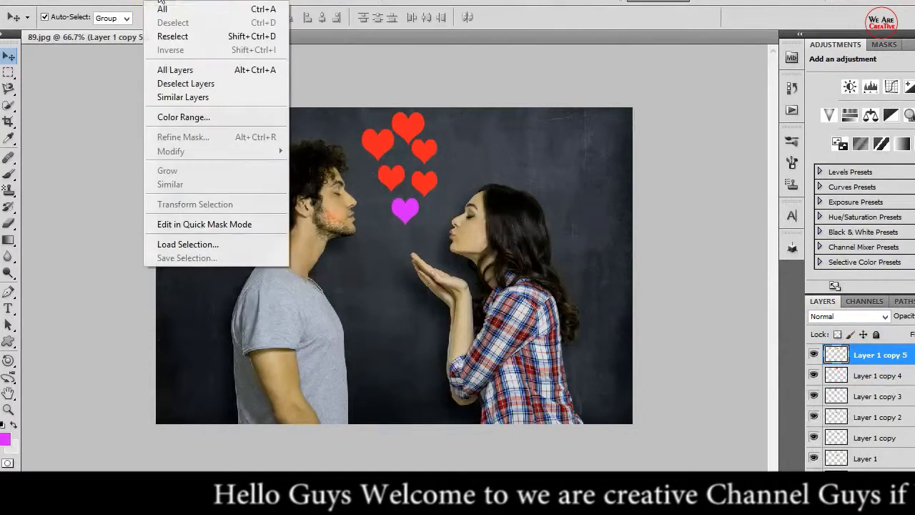
click(217, 244)
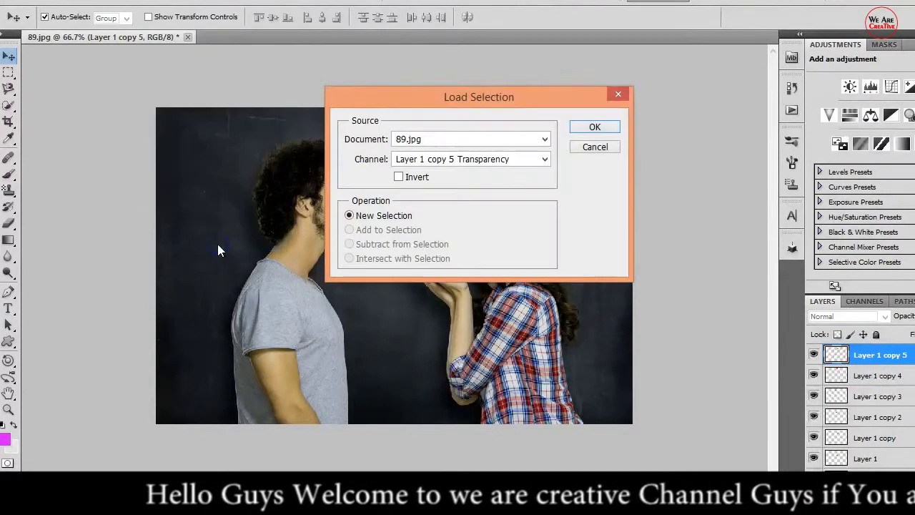
click(595, 127)
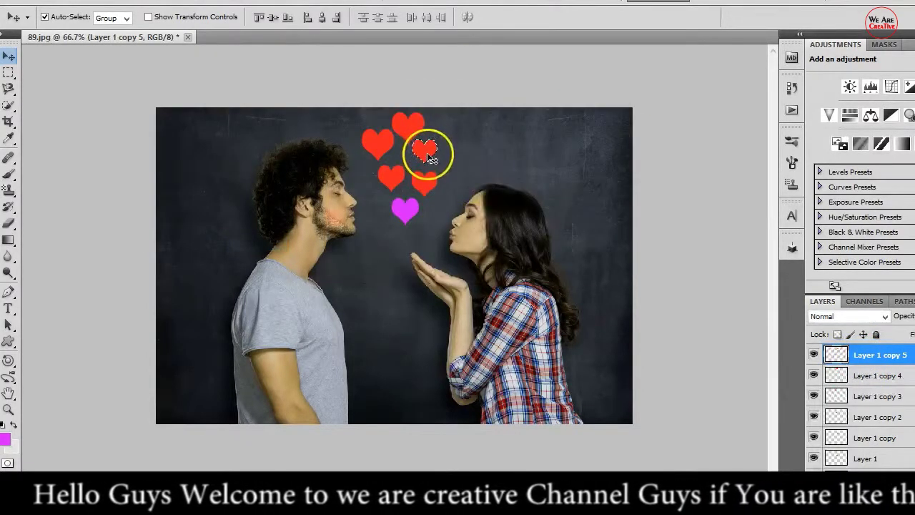
- Fill the top-right heart with bright yellow
click(6, 438)
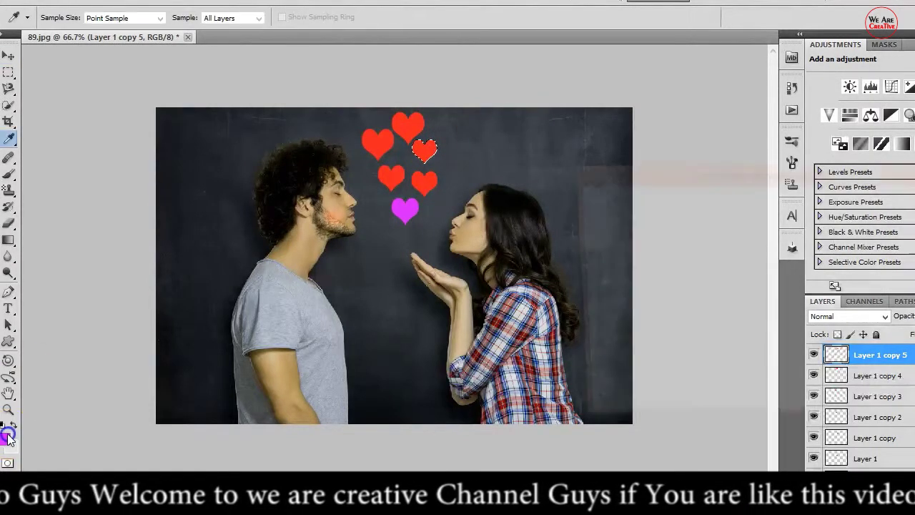
click(777, 343)
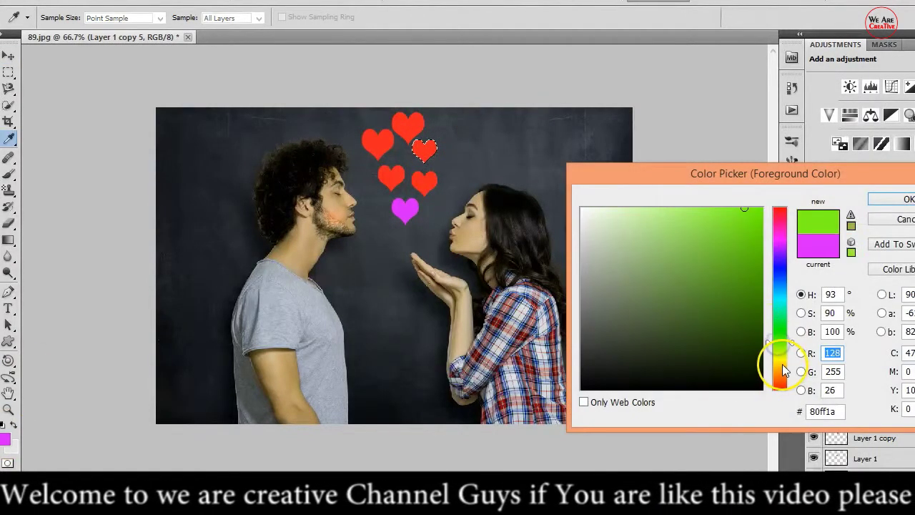
click(780, 364)
click(760, 211)
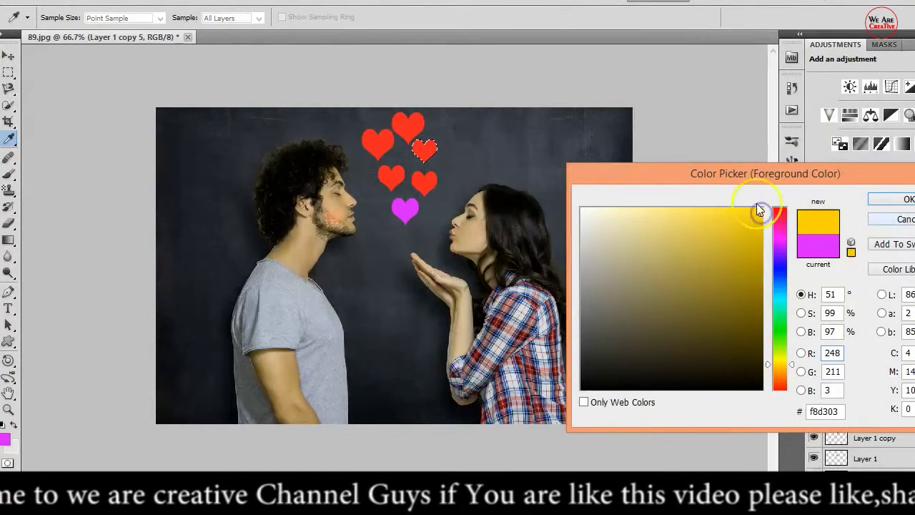
click(900, 200)
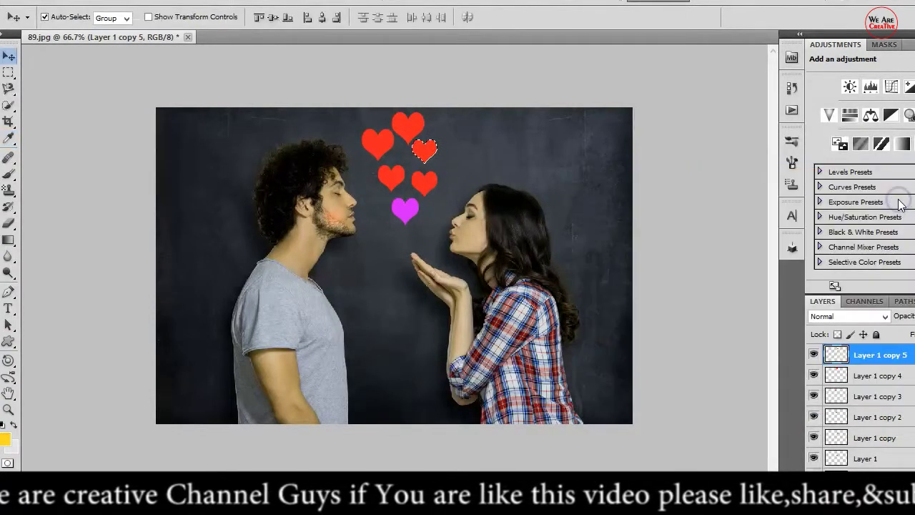
key(alt+BackSpace)
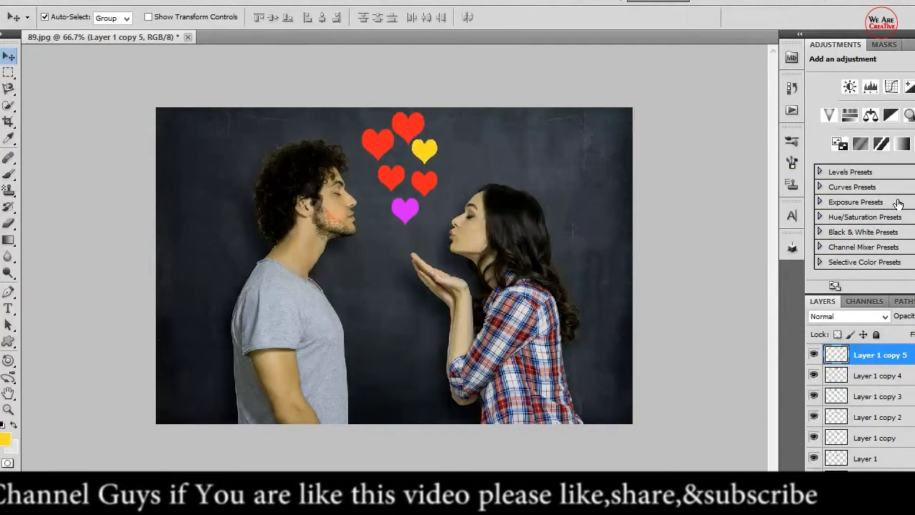
- Fill the middle-left heart on Layer 1 copy 2 with green
click(374, 147)
click(388, 181)
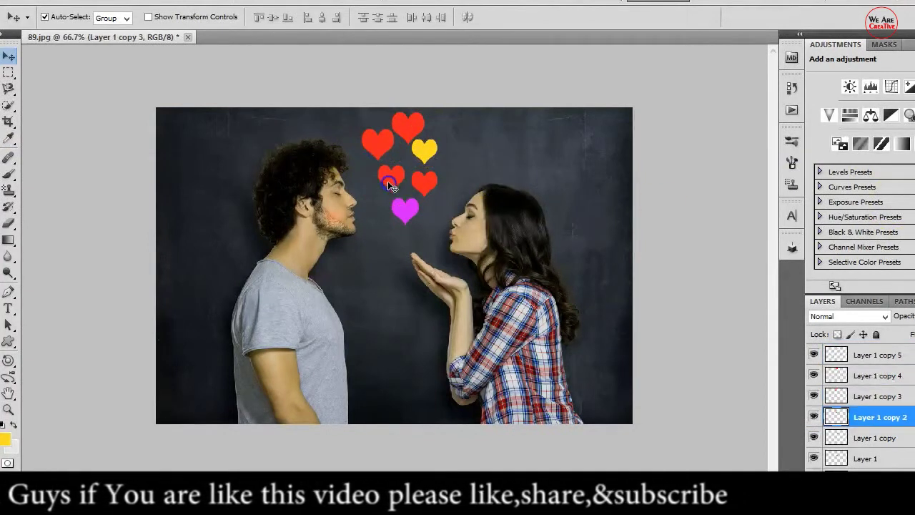
ctrl+click(837, 417)
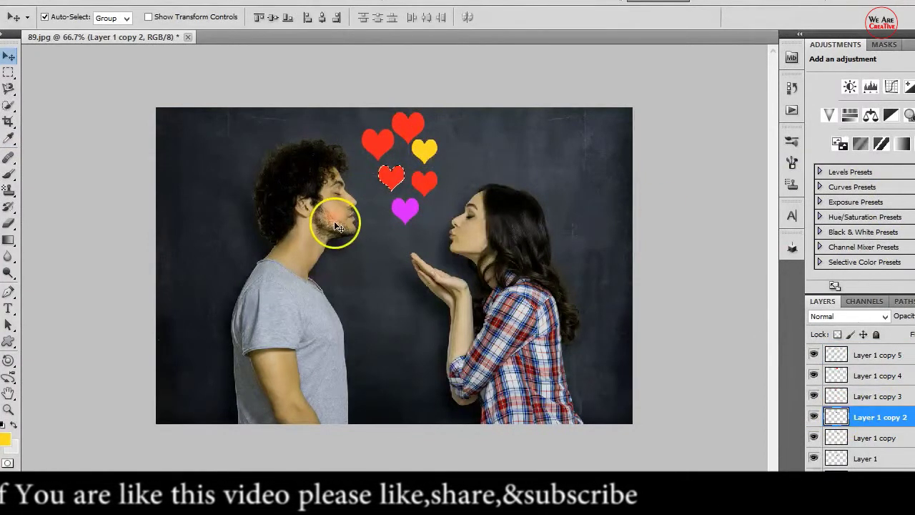
click(5, 440)
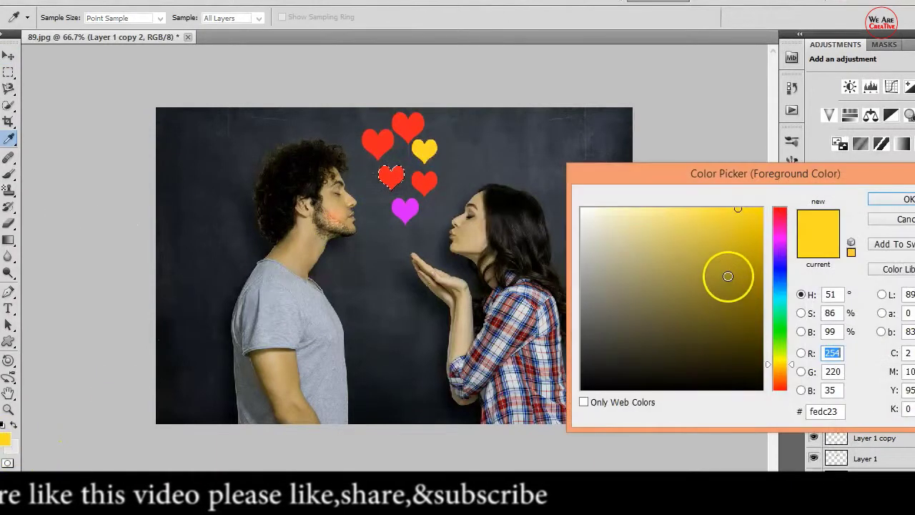
click(779, 324)
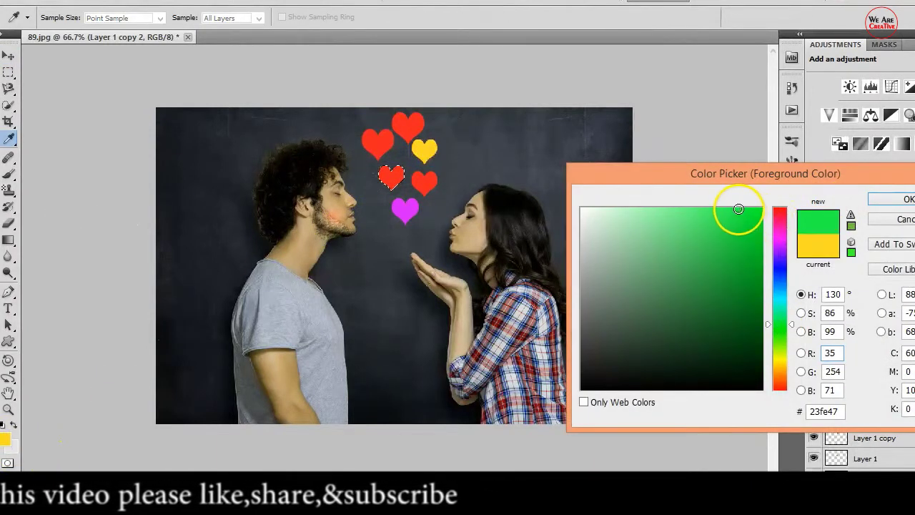
click(741, 214)
click(725, 200)
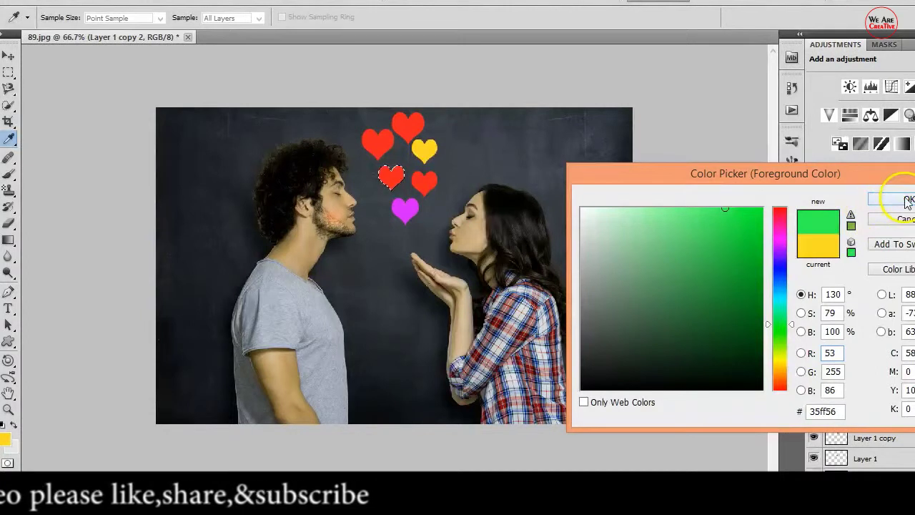
click(903, 200)
key(alt+BackSpace)
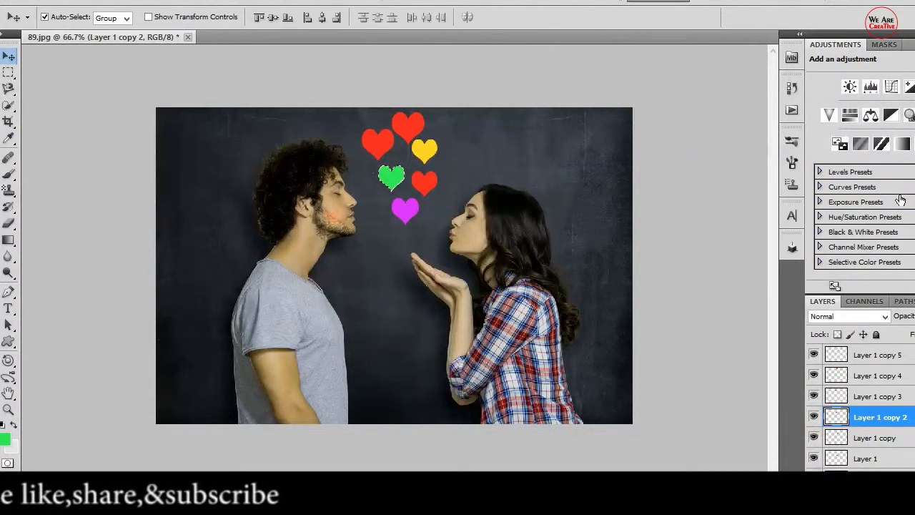
- Fill the top-left heart on Layer 1 copy 3 with blue
click(379, 152)
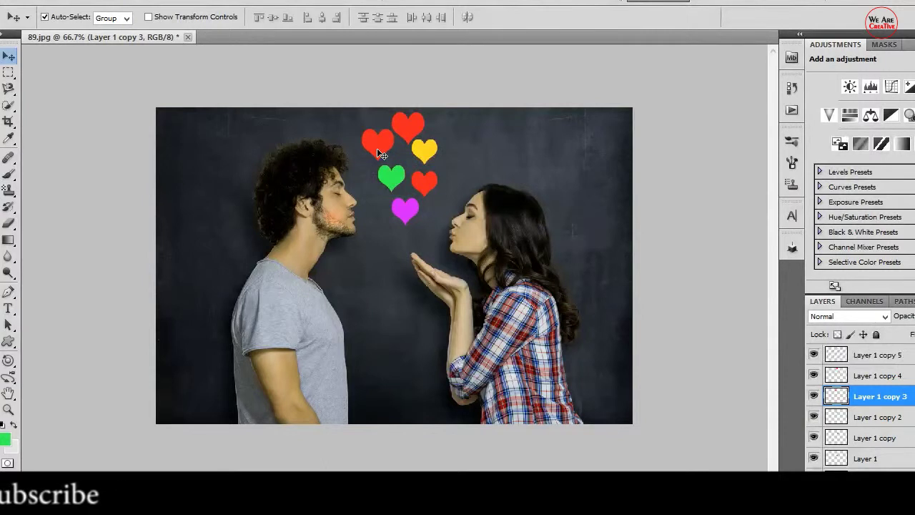
ctrl+click(842, 377)
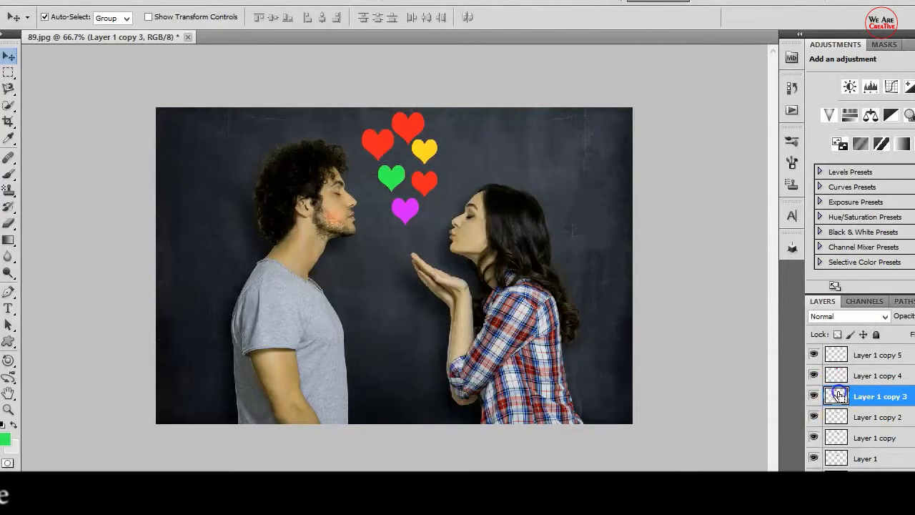
click(10, 438)
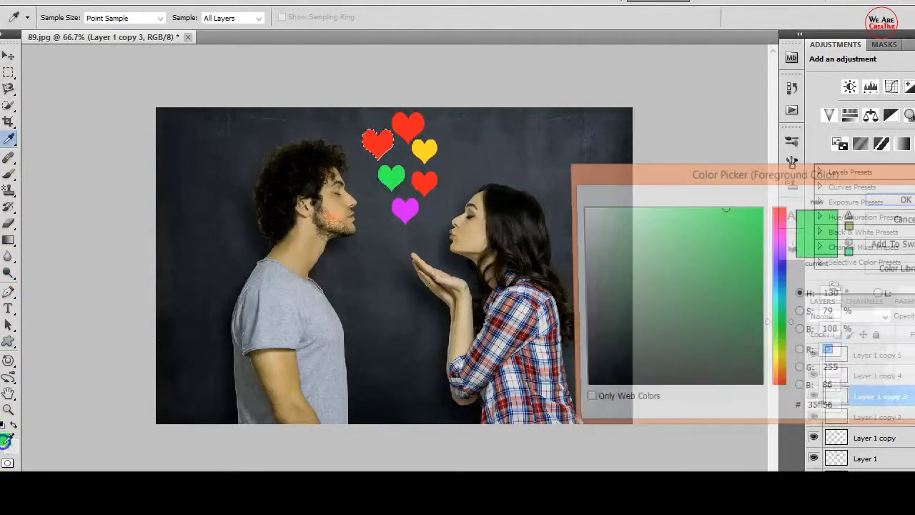
click(783, 366)
mouse_move(784, 366)
mouse_down()
mouse_move(790, 241)
mouse_move(790, 267)
mouse_up()
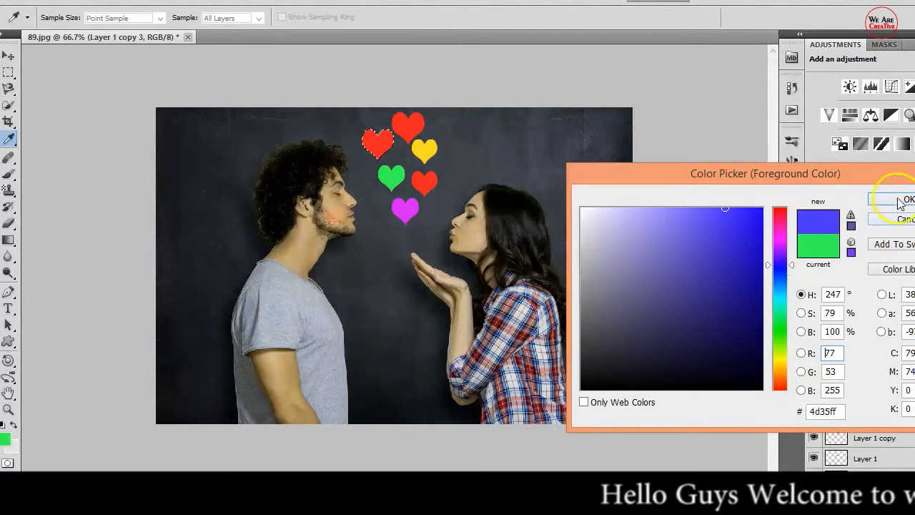
click(904, 200)
key(v)
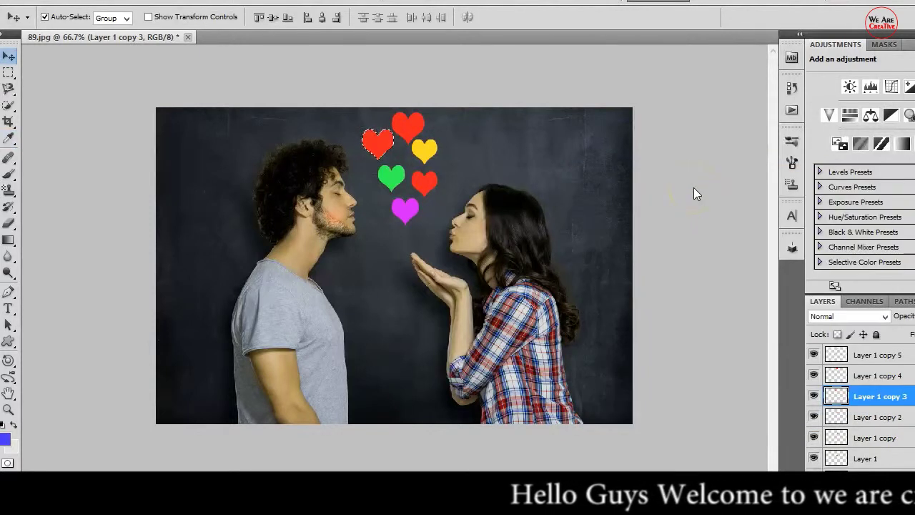
key(alt+BackSpace)
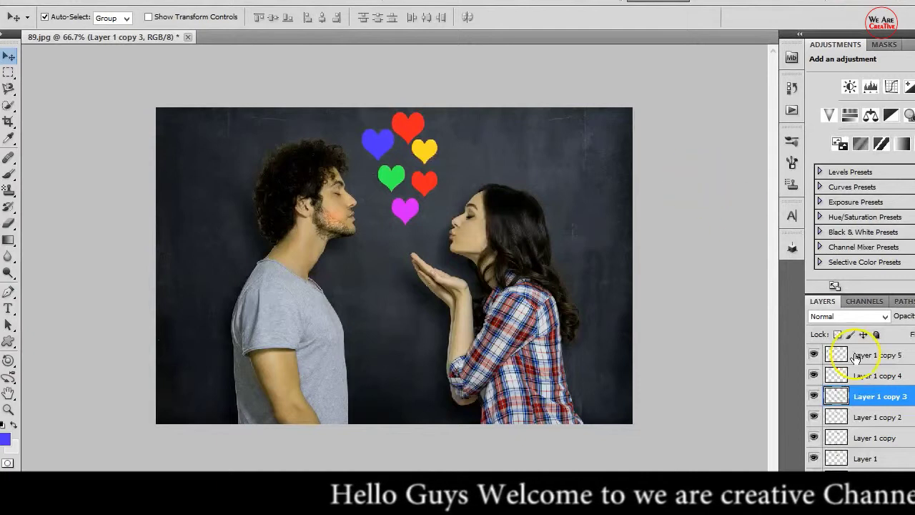
- Rotate all six heart layers about 33° counter-clockwise and lower them between the couple's lips
click(899, 357)
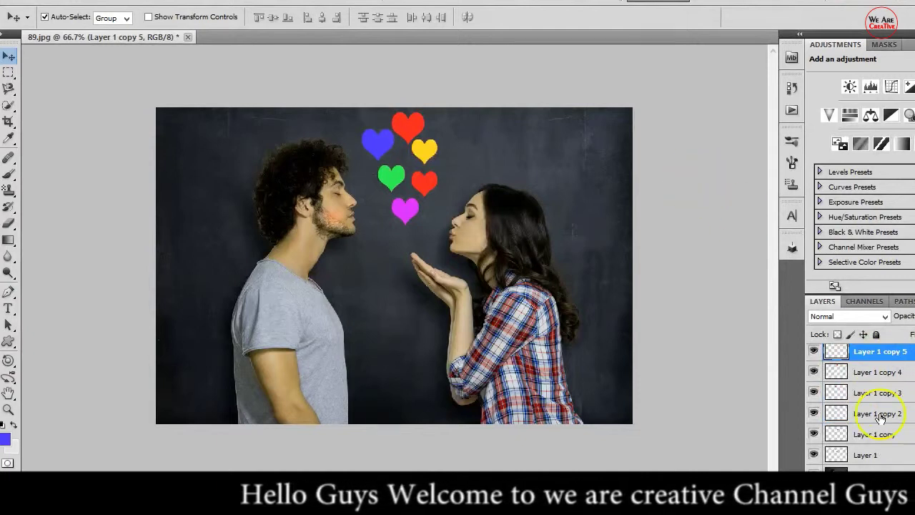
shift+click(881, 455)
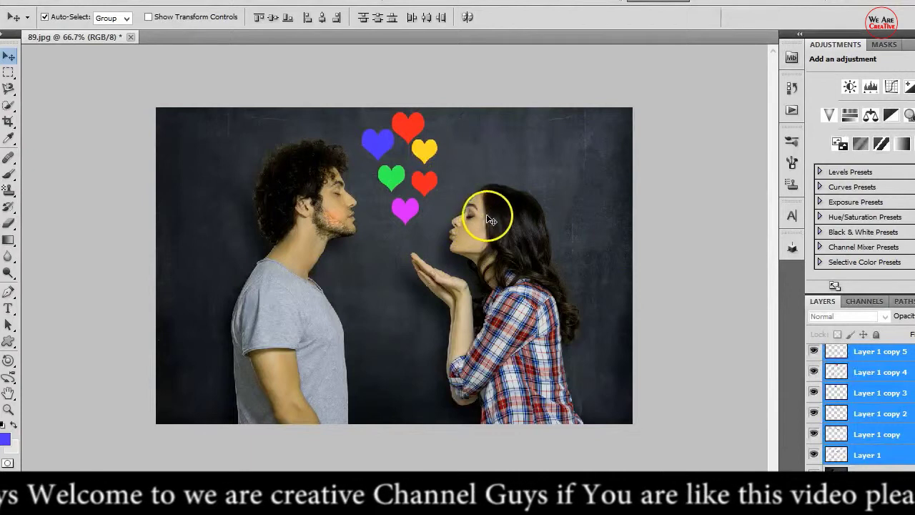
key(ctrl+t)
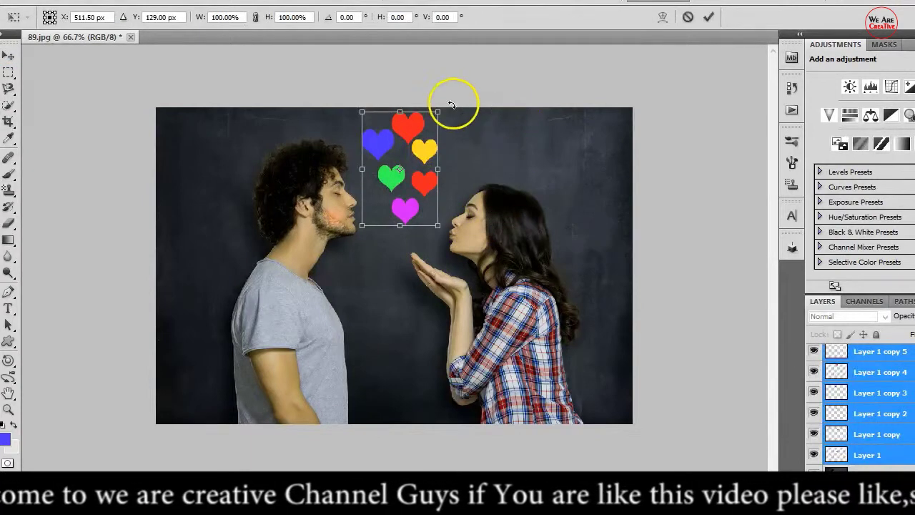
drag(451, 108, 426, 92)
drag(397, 128, 399, 163)
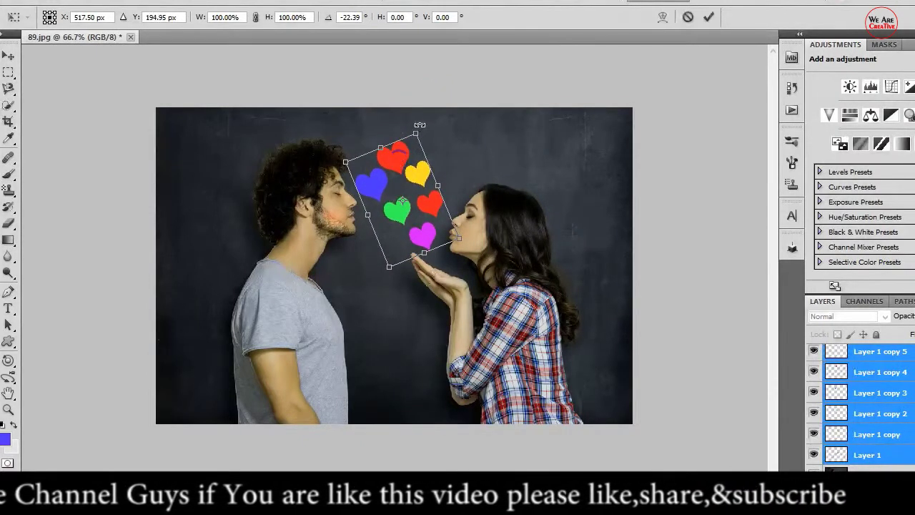
drag(423, 125, 410, 122)
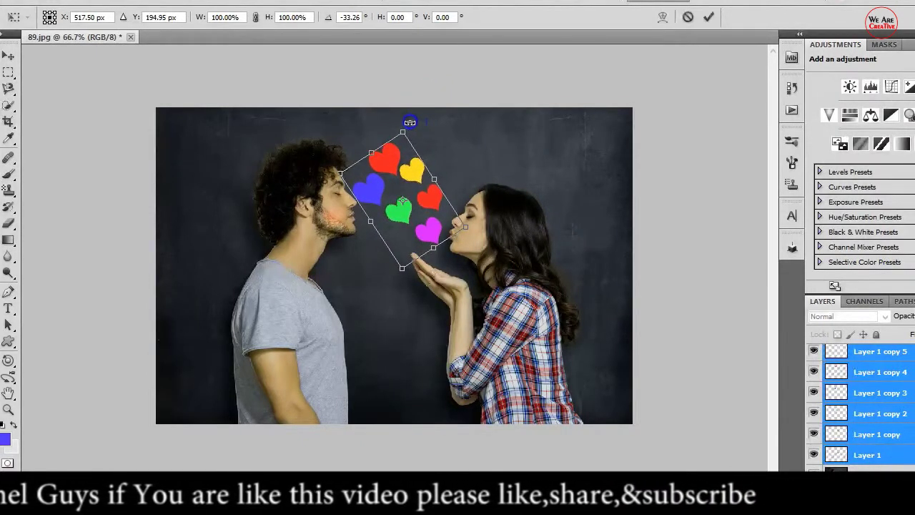
mouse_move(410, 178)
mouse_down()
mouse_move(411, 188)
mouse_move(387, 171)
mouse_move(391, 179)
mouse_up()
key(Return)
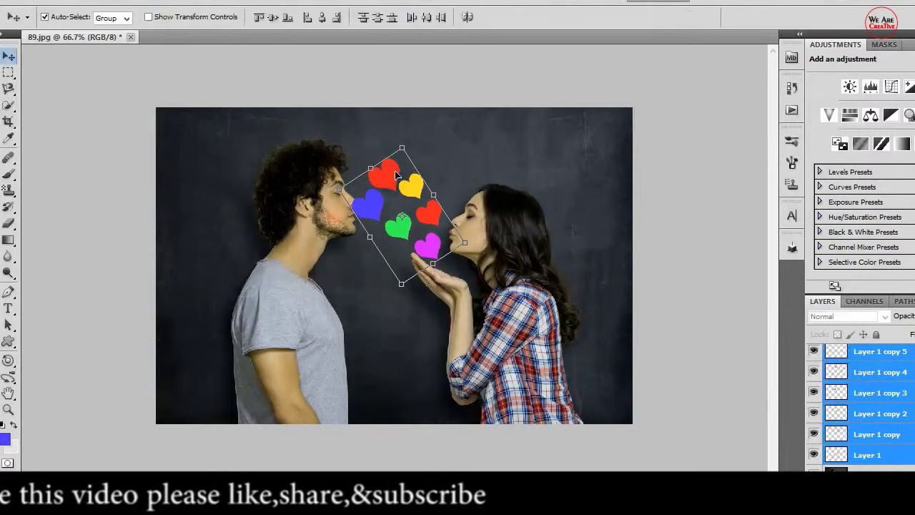
click(383, 185)
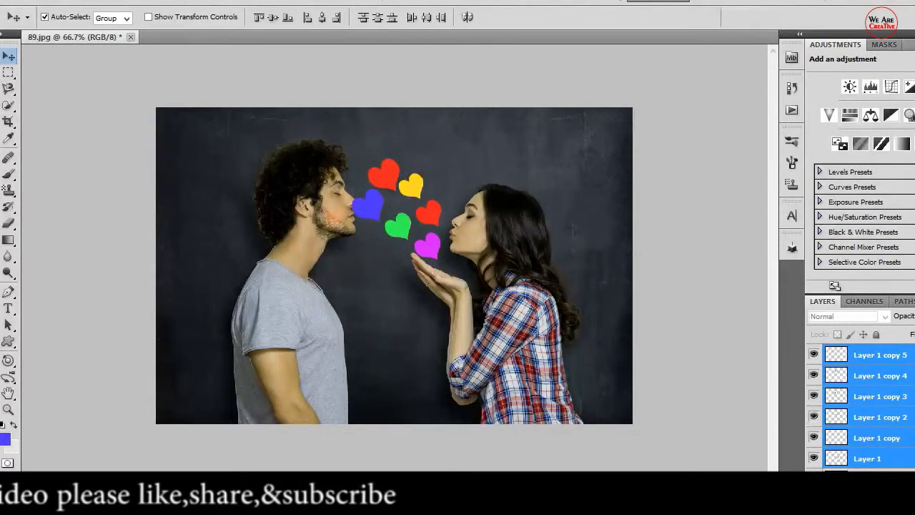
- Nudge the top red heart up and move the blue and yellow hearts up and right
click(890, 363)
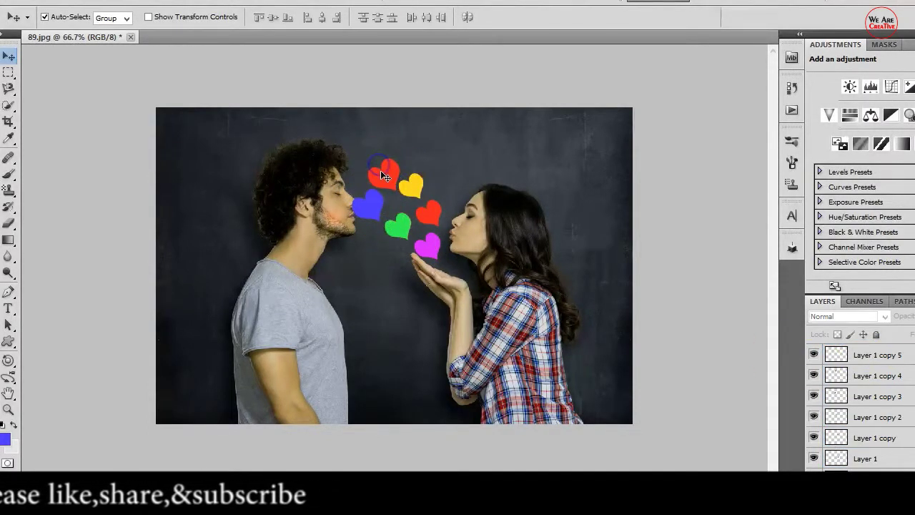
drag(384, 169, 383, 165)
drag(381, 214, 386, 206)
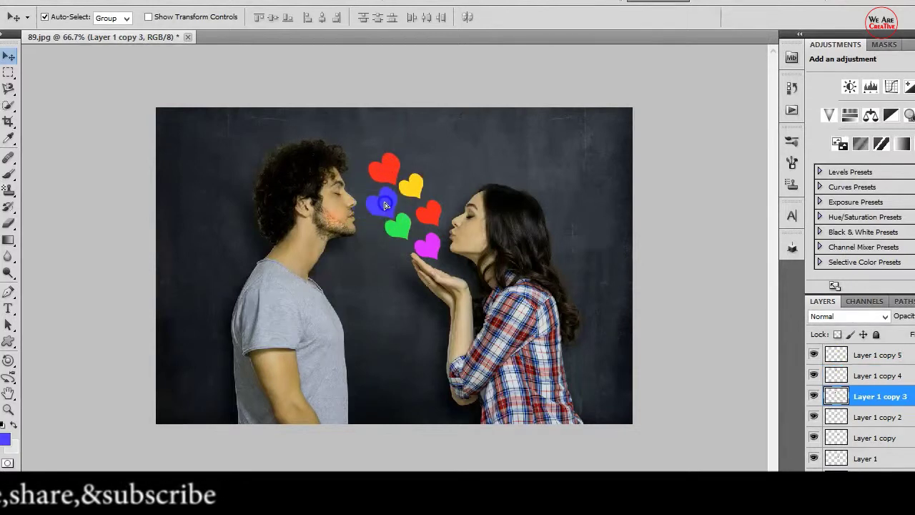
click(399, 230)
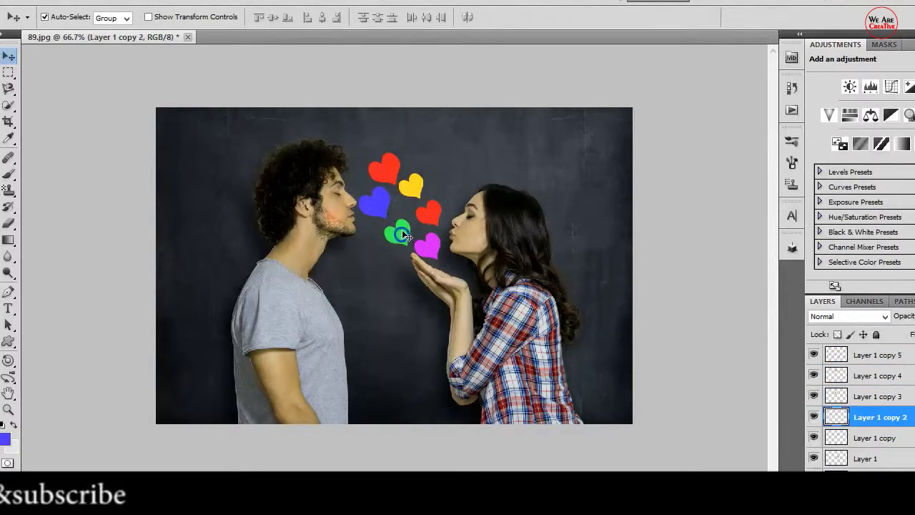
click(424, 217)
drag(412, 187, 415, 173)
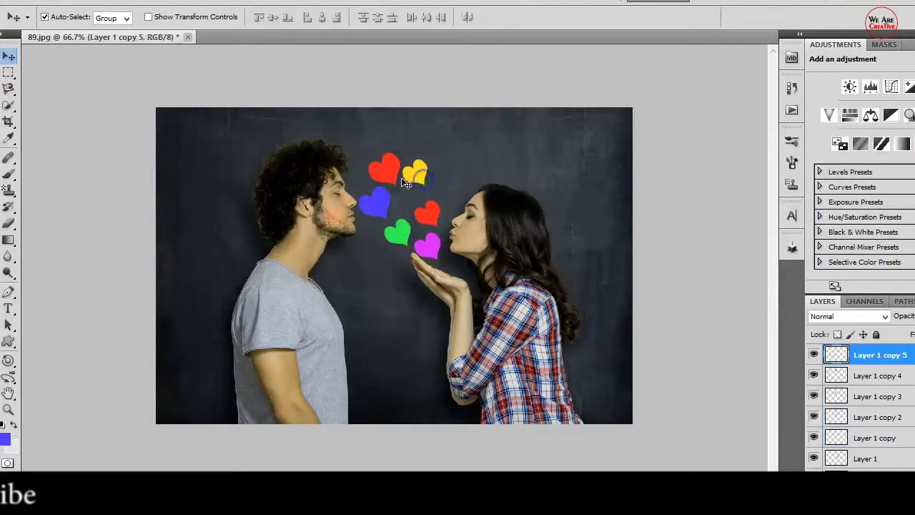
- Move the top red heart beside the blue one and shrink it to about 83%
shift+click(398, 178)
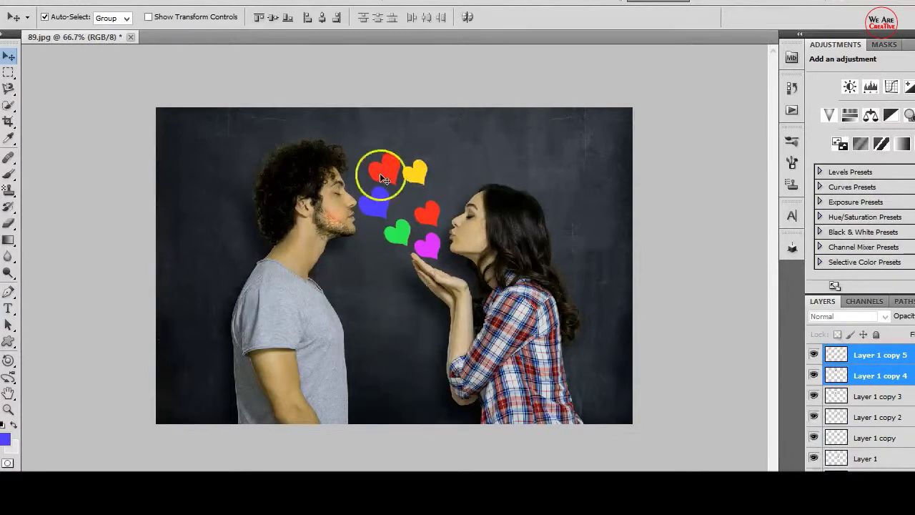
click(391, 175)
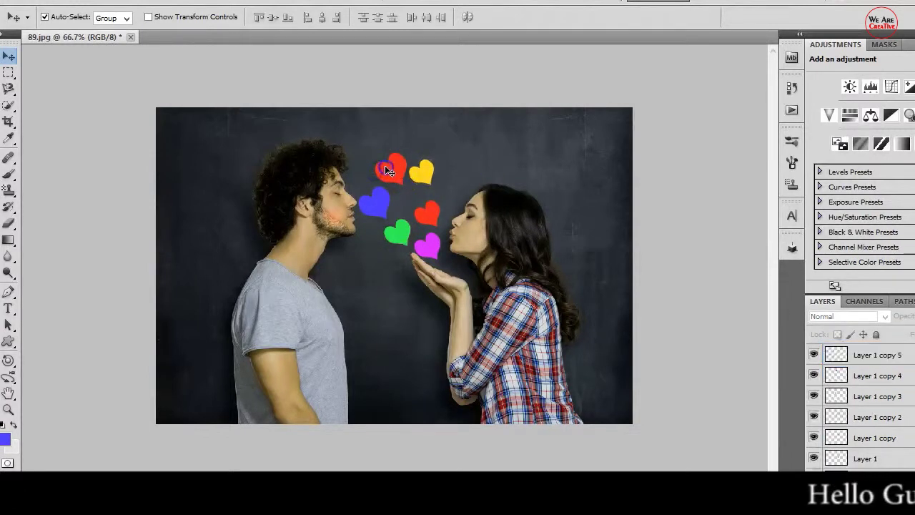
drag(385, 170, 394, 195)
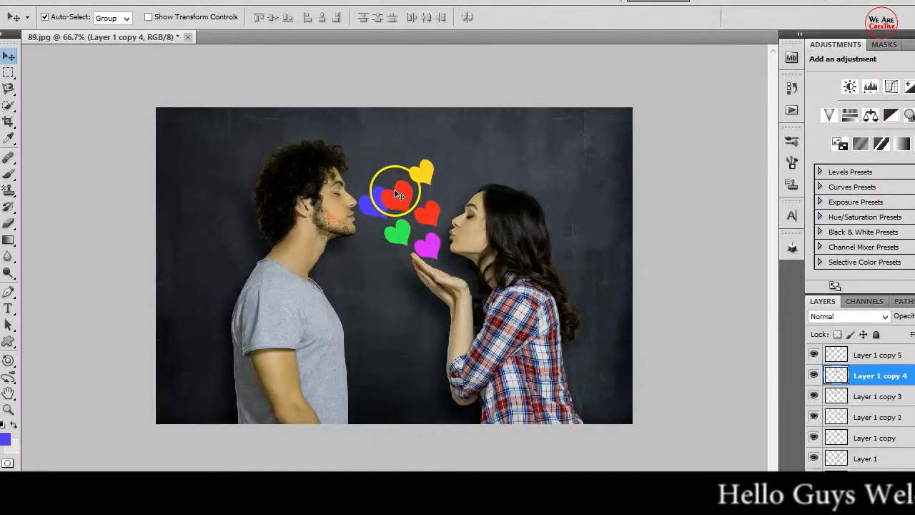
key(ctrl+t)
drag(414, 178, 410, 183)
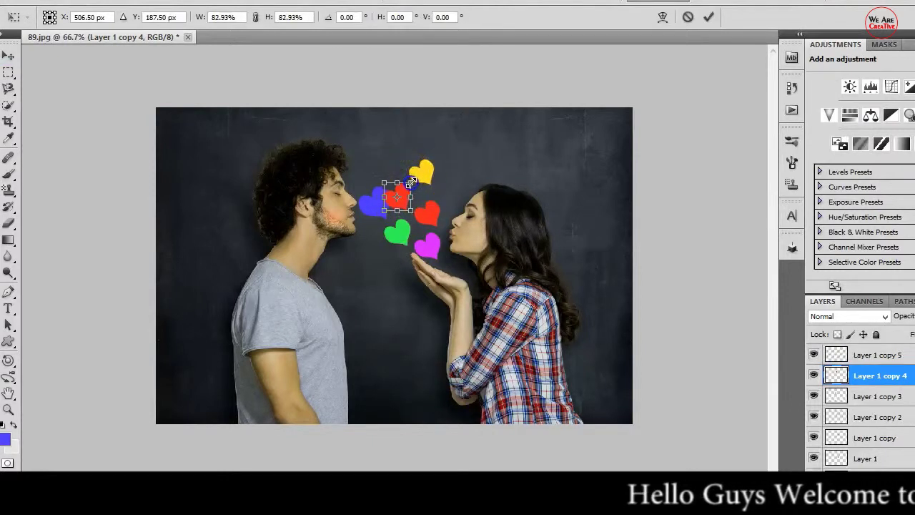
double_click(399, 193)
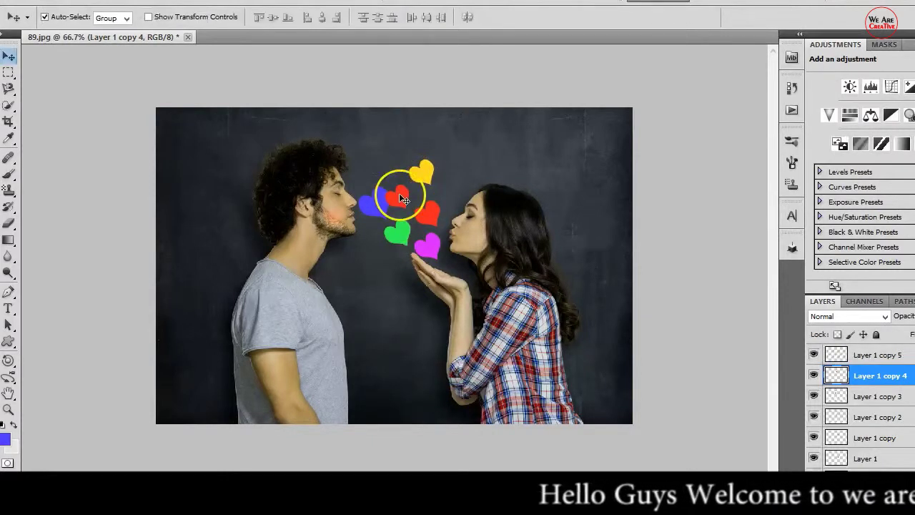
drag(399, 193, 407, 194)
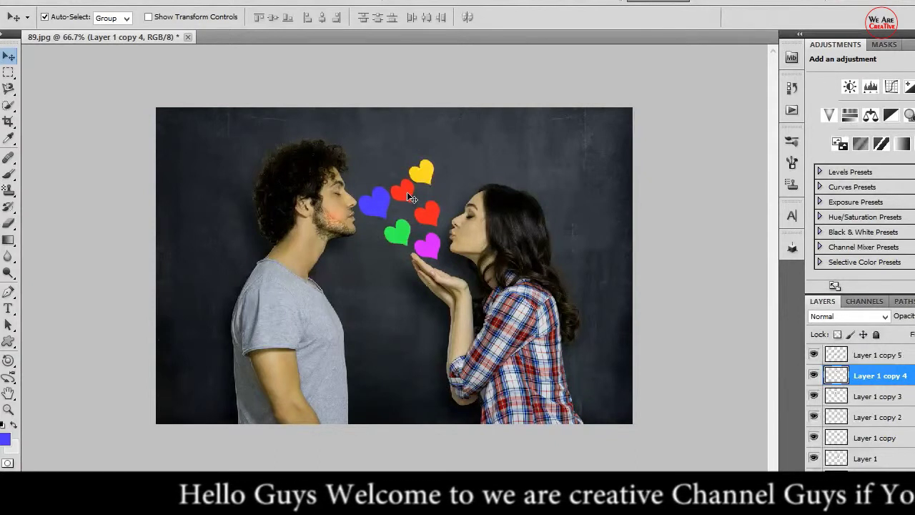
- Copy the yellow heart above the blue heart and enlarge the copy to about 135%
click(790, 306)
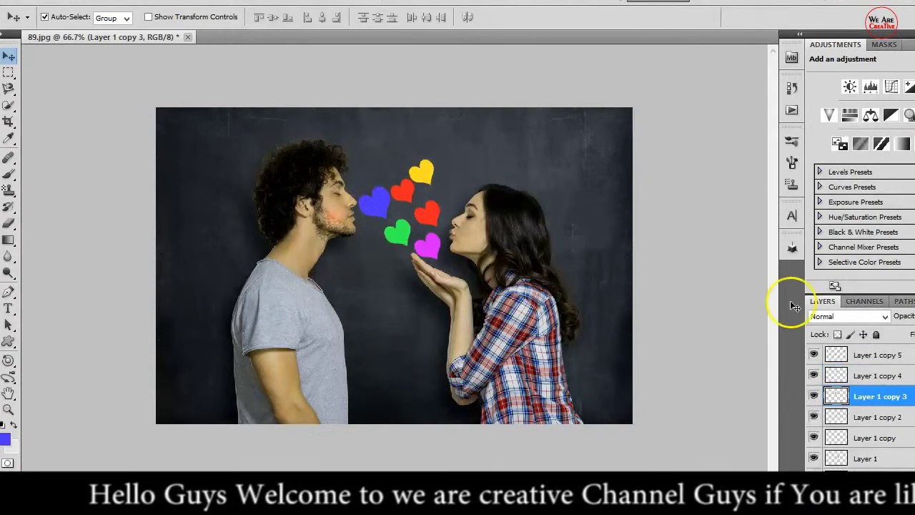
click(877, 358)
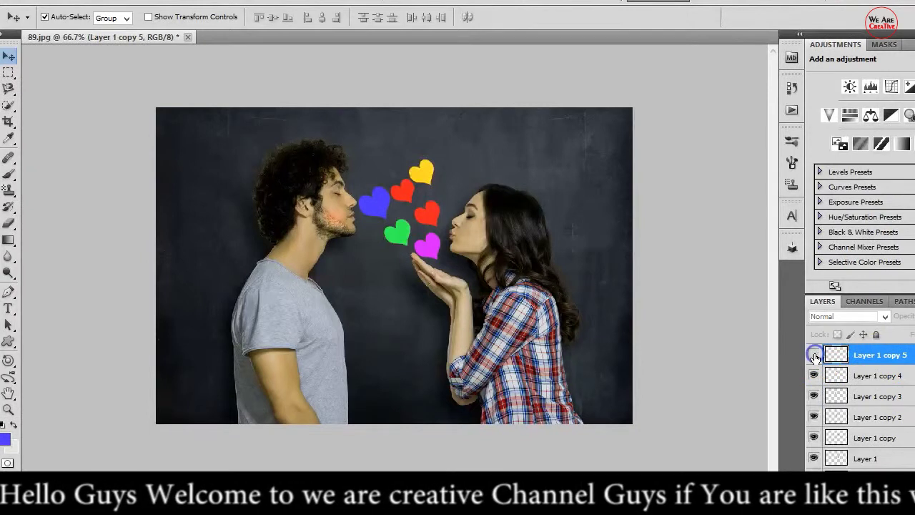
click(433, 180)
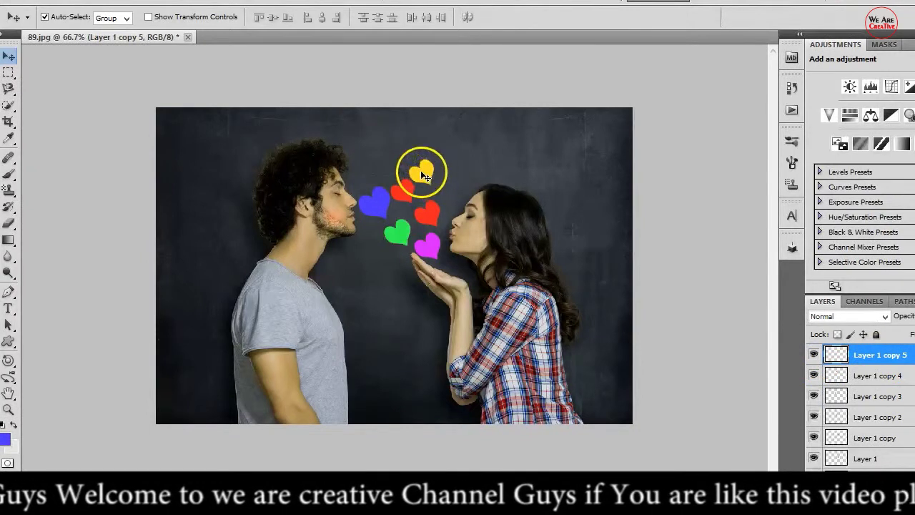
drag(432, 181, 377, 166)
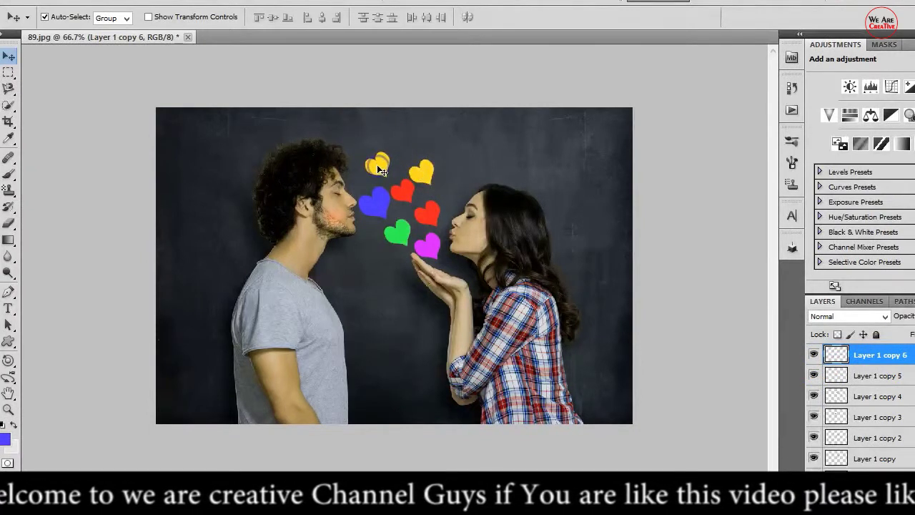
key(ctrl+t)
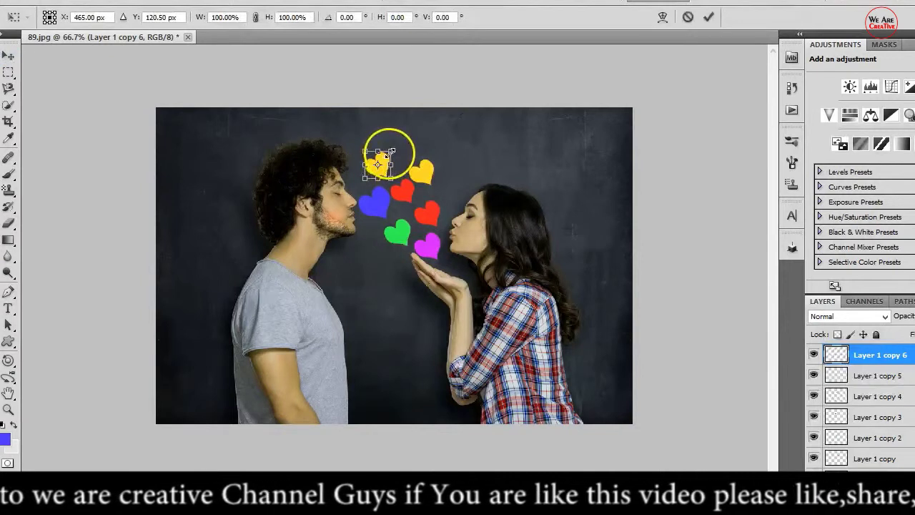
drag(392, 153, 393, 148)
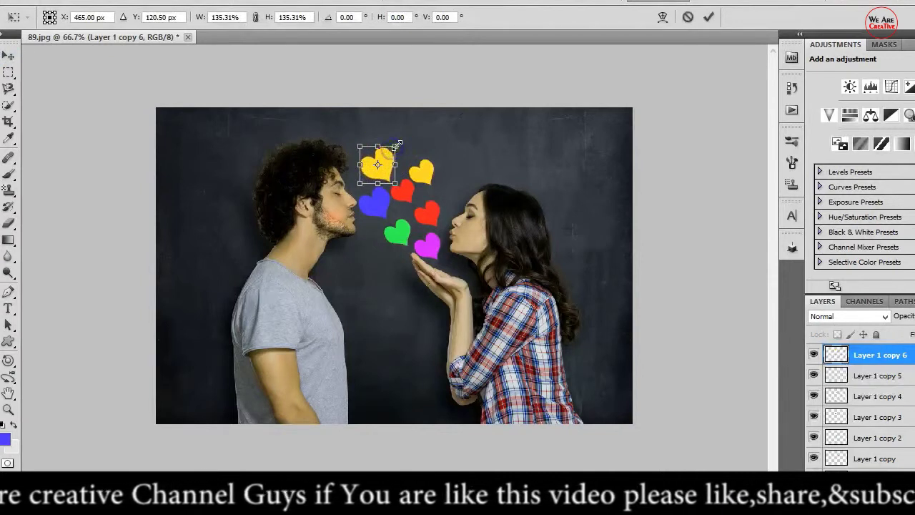
key(Return)
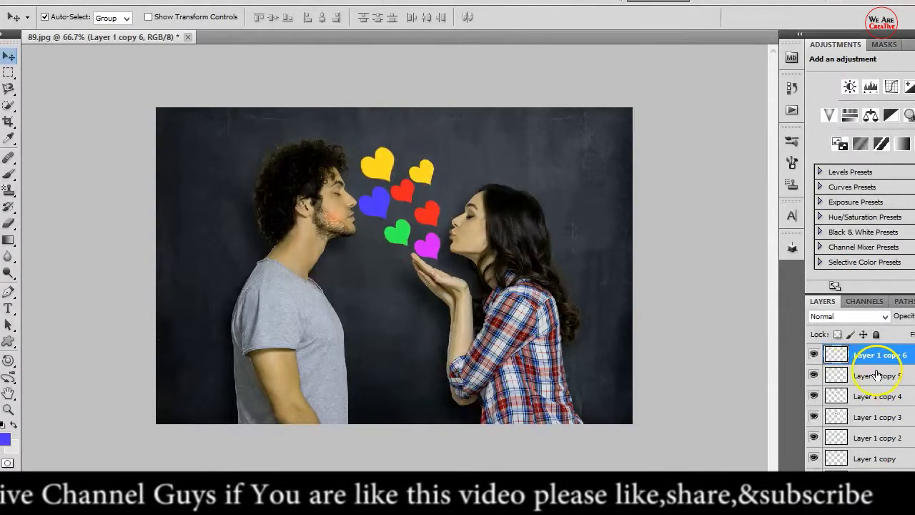
- Select the top-left heart on Layer 1 copy 6, choose bright green as foreground and fill it
ctrl+click(835, 359)
click(5, 440)
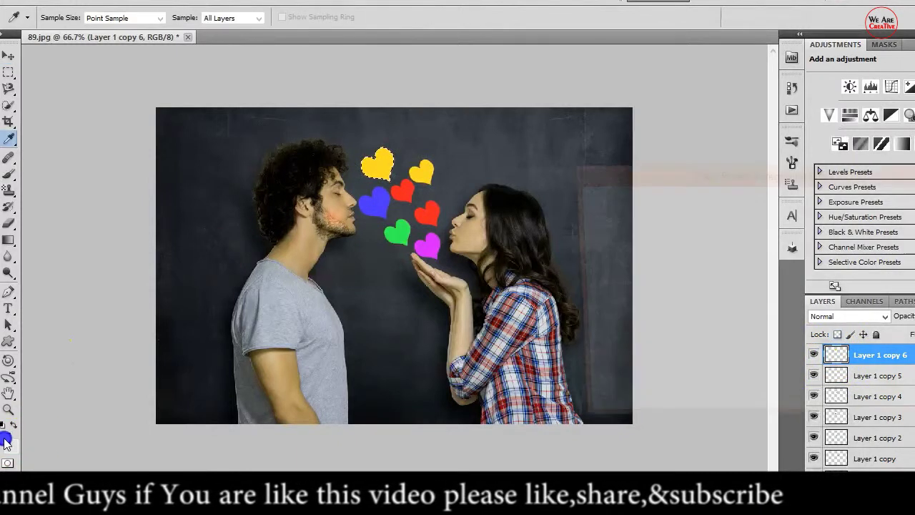
click(778, 385)
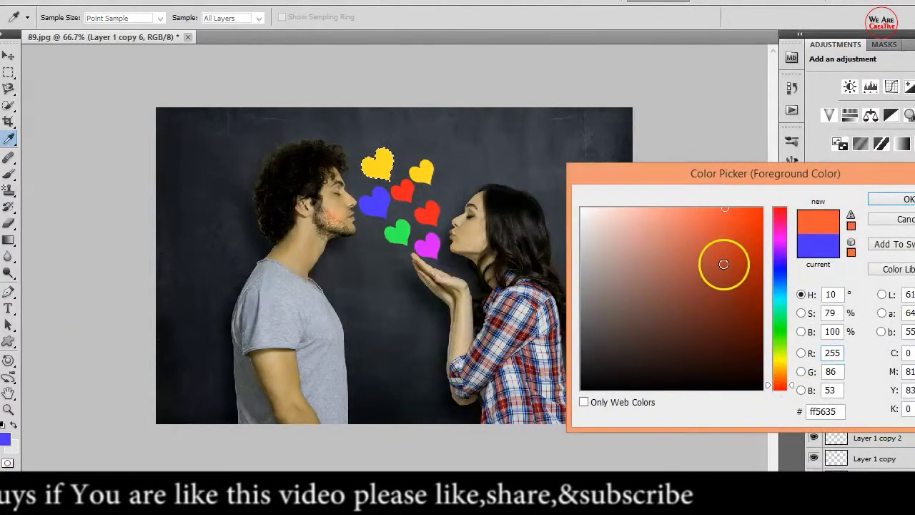
click(783, 237)
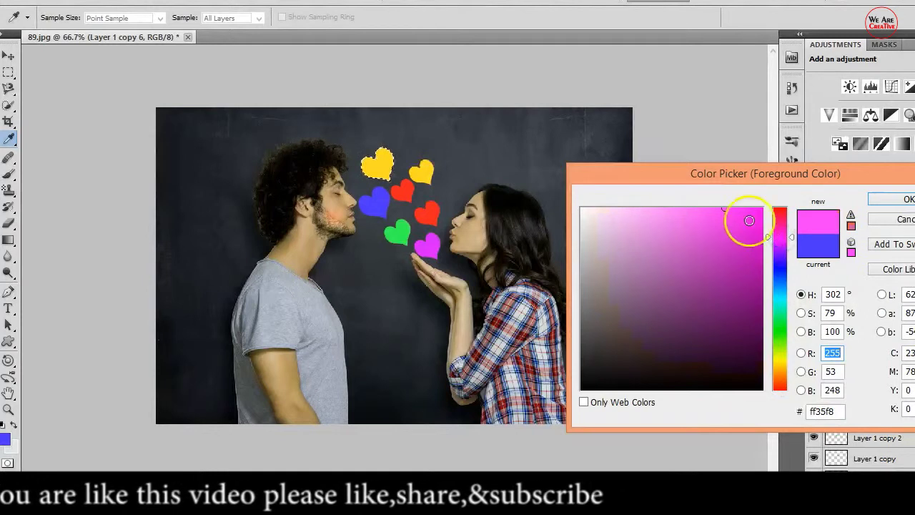
click(752, 218)
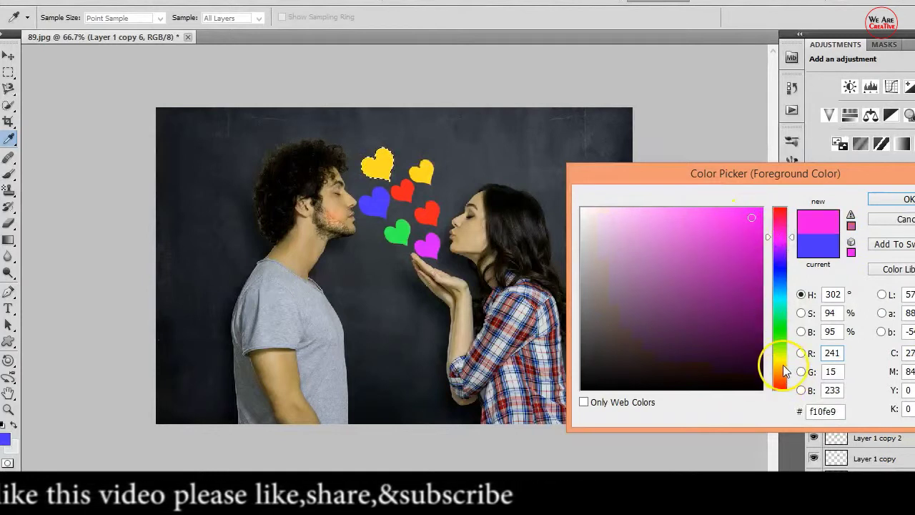
click(783, 364)
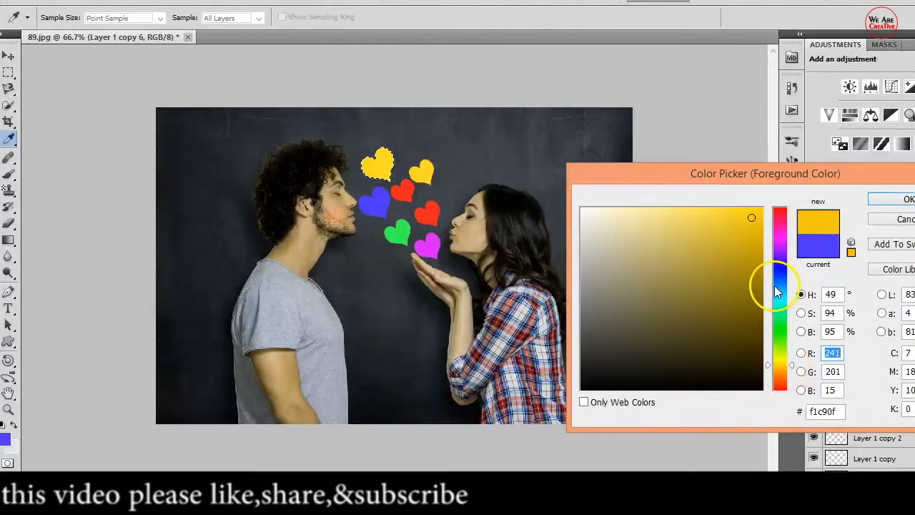
click(766, 229)
drag(780, 299, 780, 331)
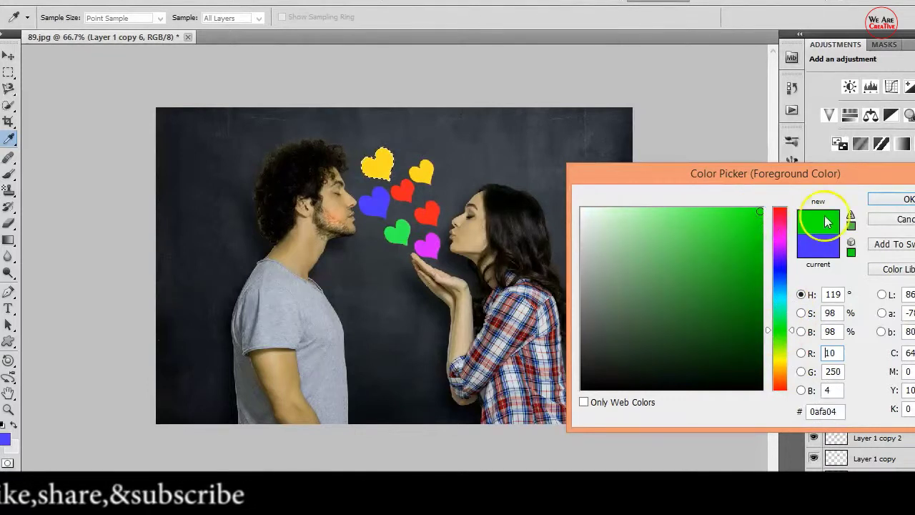
click(894, 200)
key(v)
key(alt+BackSpace)
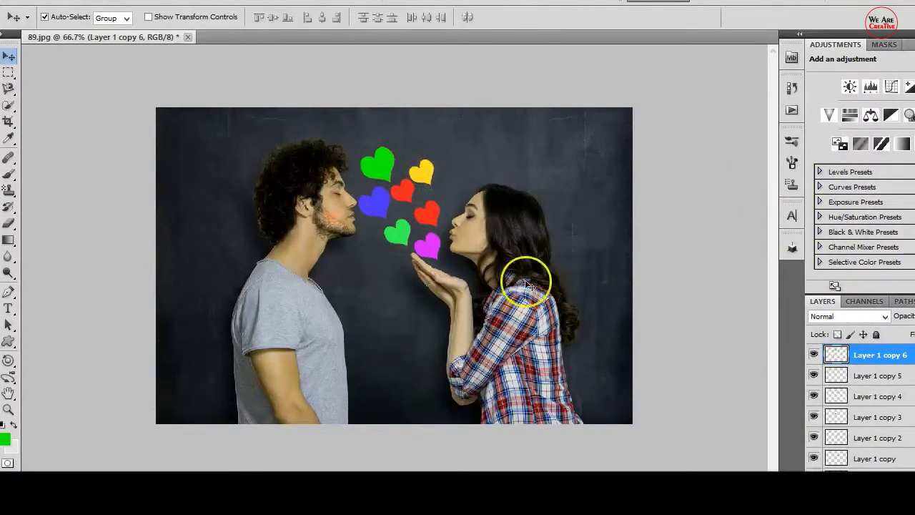
- Free-transform the magenta heart beside the woman's hand down to about 77%
drag(429, 241, 432, 243)
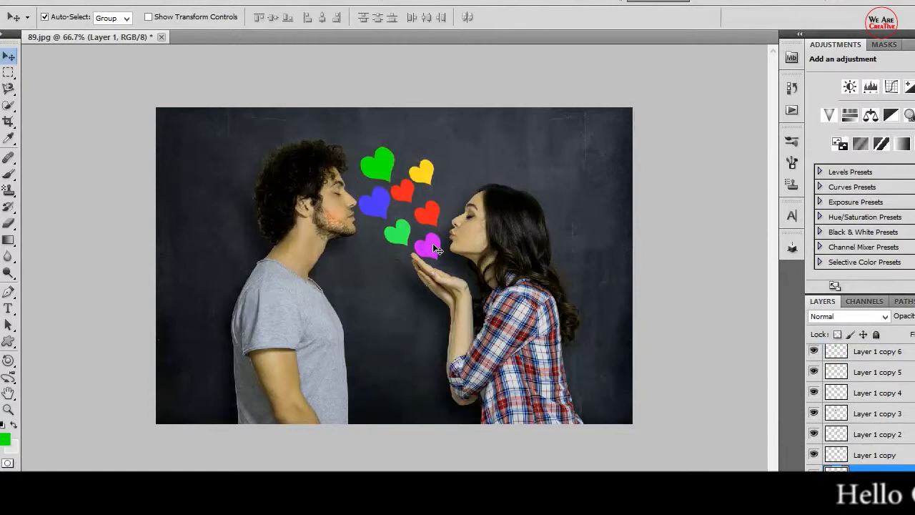
key(ctrl+t)
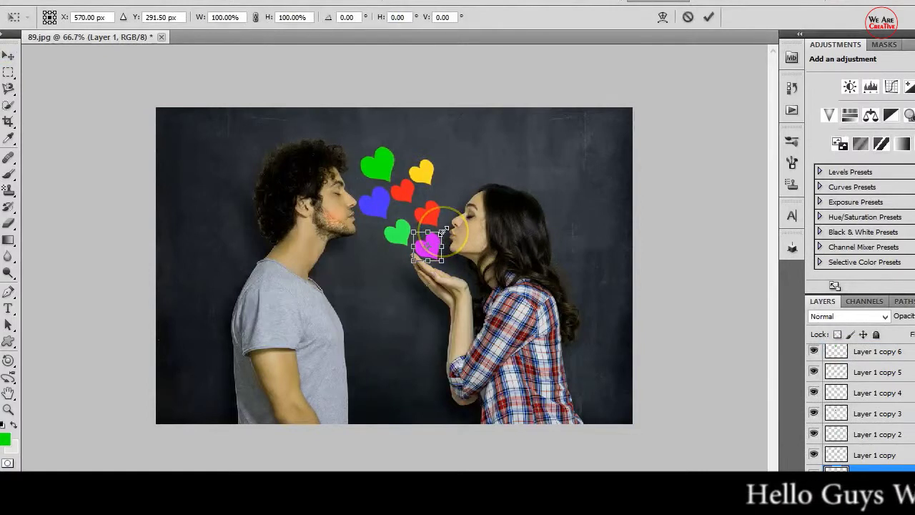
drag(442, 233, 440, 235)
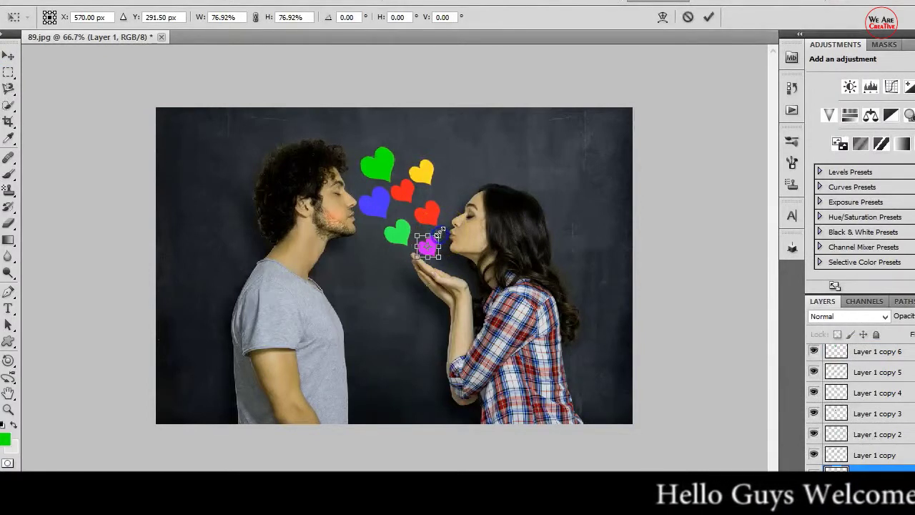
key(Return)
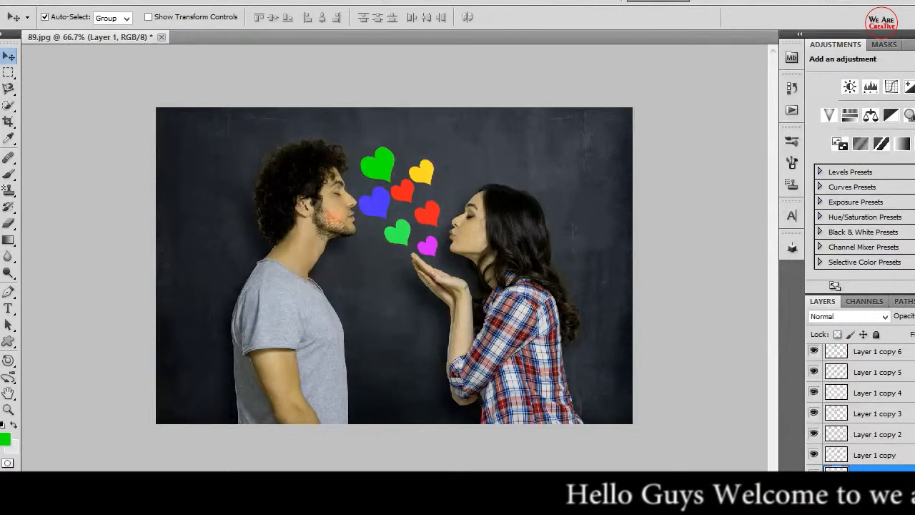
scroll(865, 425, down, 1)
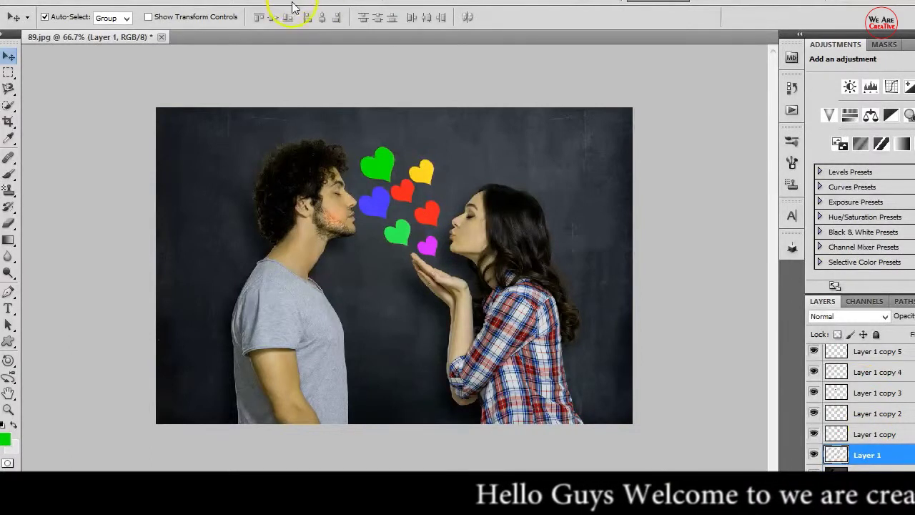
- Show the Animation (Frames) panel from the Window menu
click(327, 4)
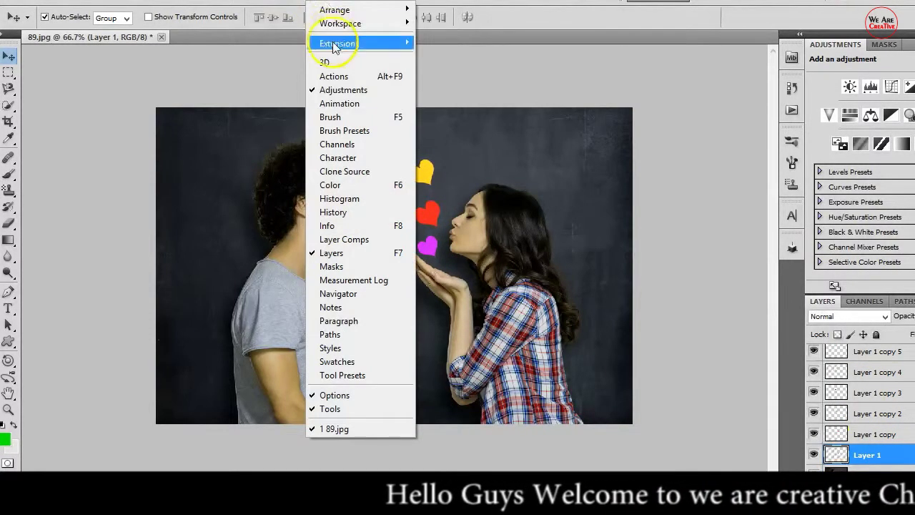
click(337, 106)
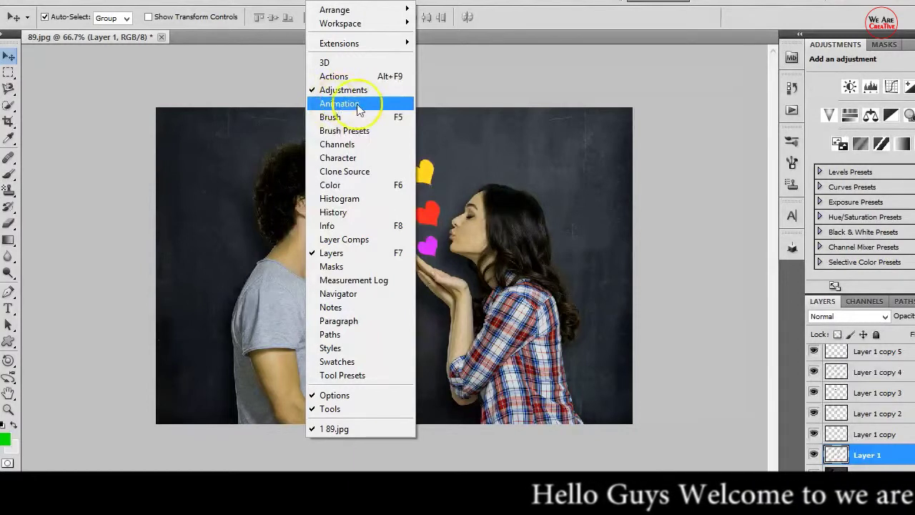
click(344, 105)
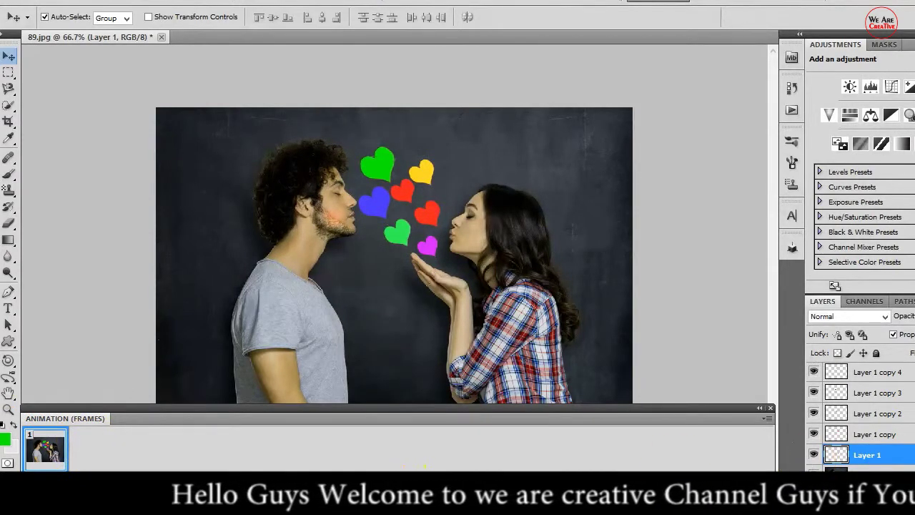
- Turn off the eyes of Layer 1 copy 6 through Layer 1 copy
scroll(859, 414, up, 2)
click(813, 370)
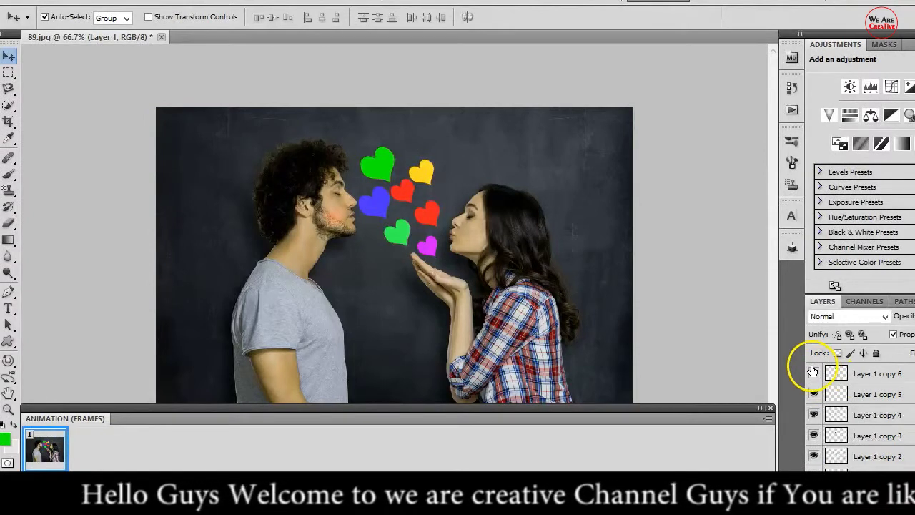
drag(813, 371, 826, 451)
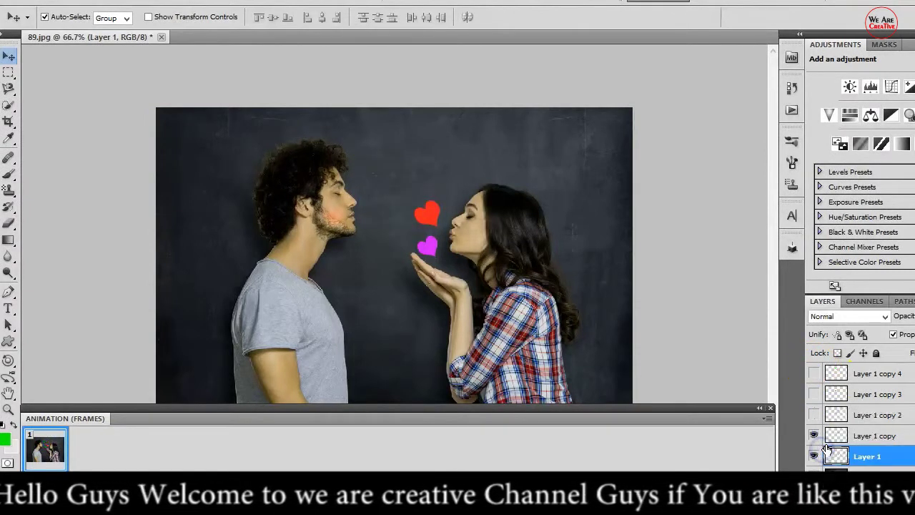
click(814, 436)
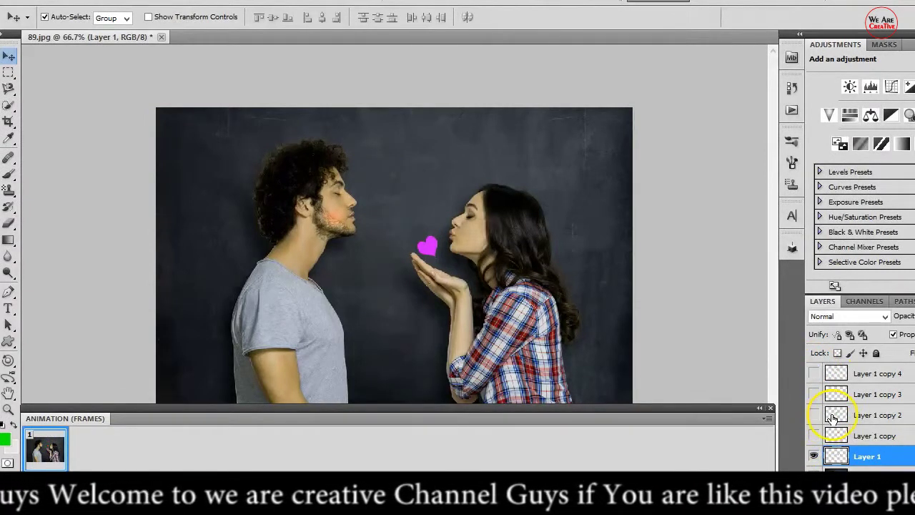
- Make frame 1 empty with a 0.1-second delay, and add frame 2 showing the magenta heart
click(815, 455)
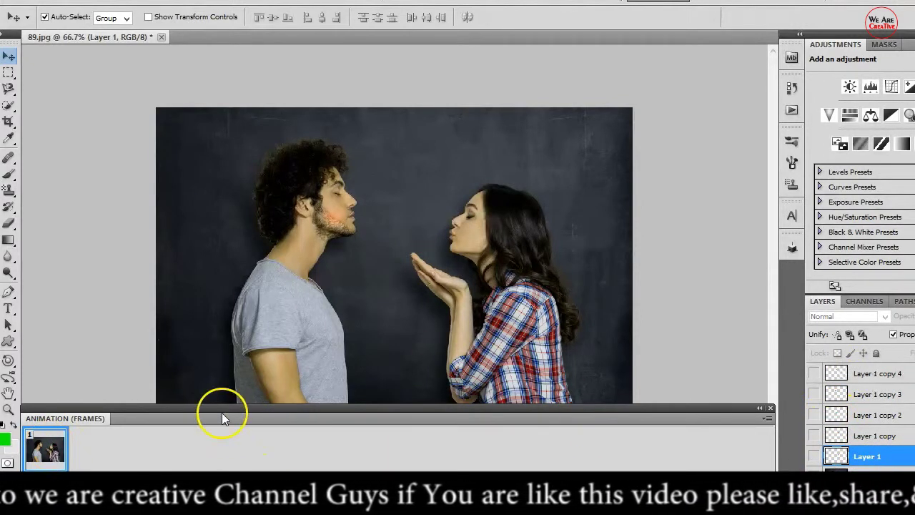
click(45, 465)
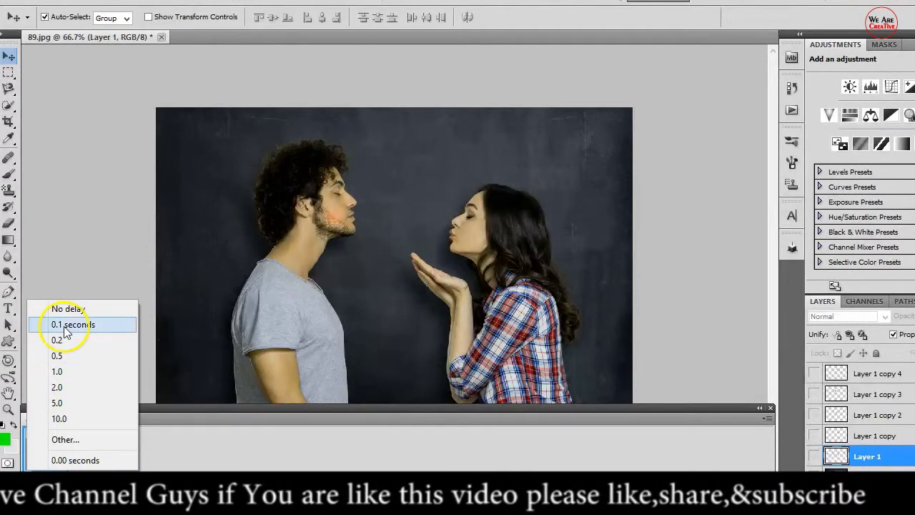
click(66, 326)
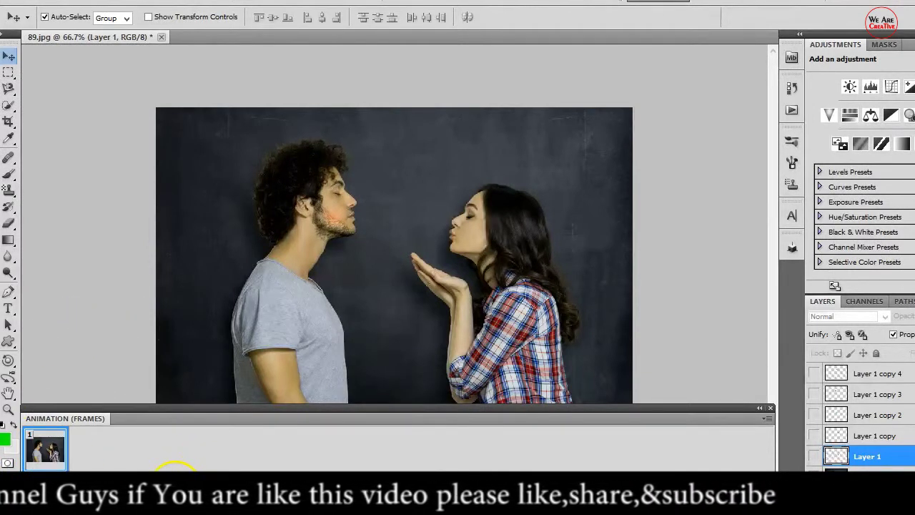
click(175, 468)
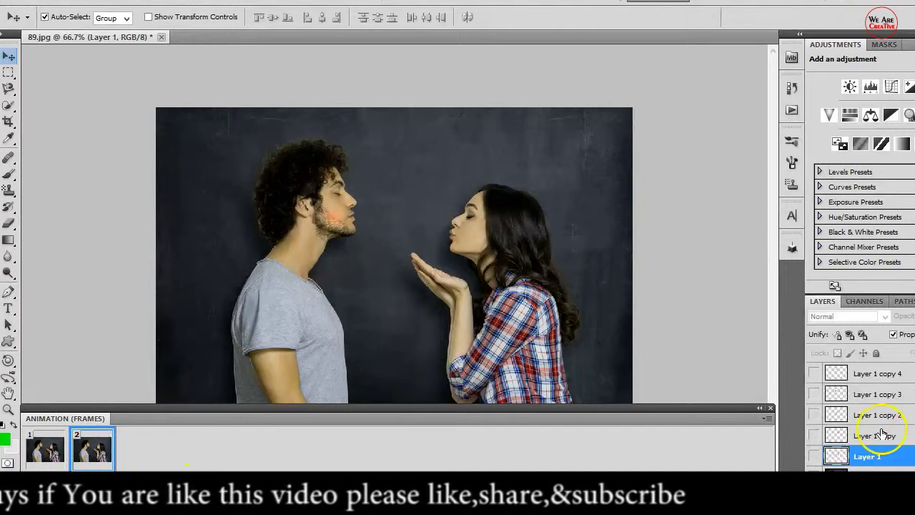
click(814, 456)
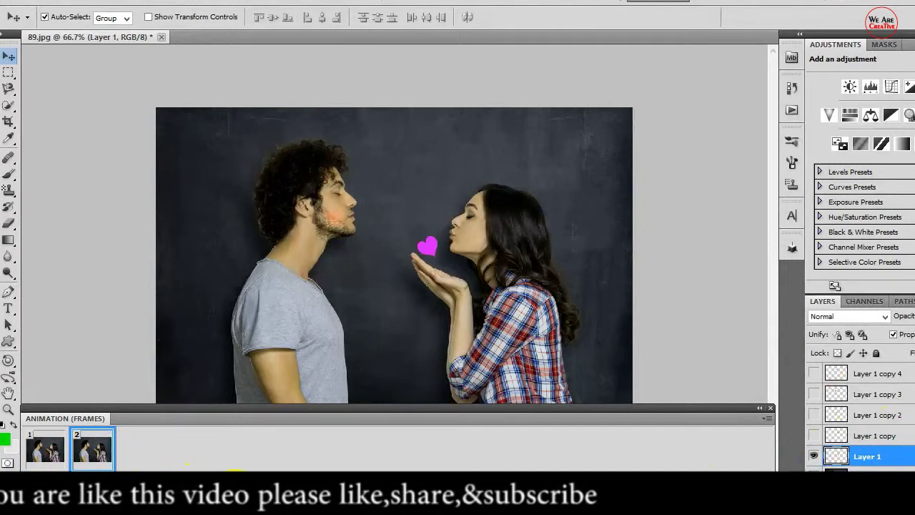
- Add frames 3, 4 and 5, revealing the red, green and blue hearts in turn
click(176, 469)
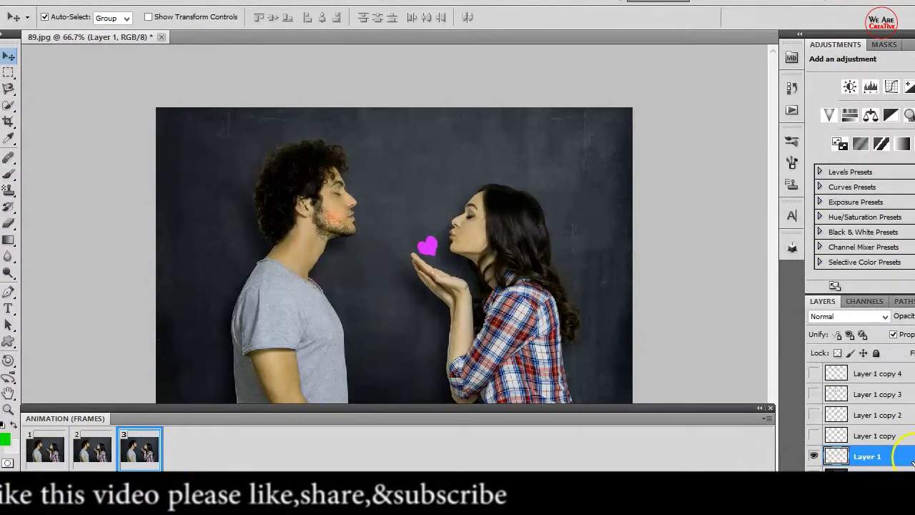
click(814, 436)
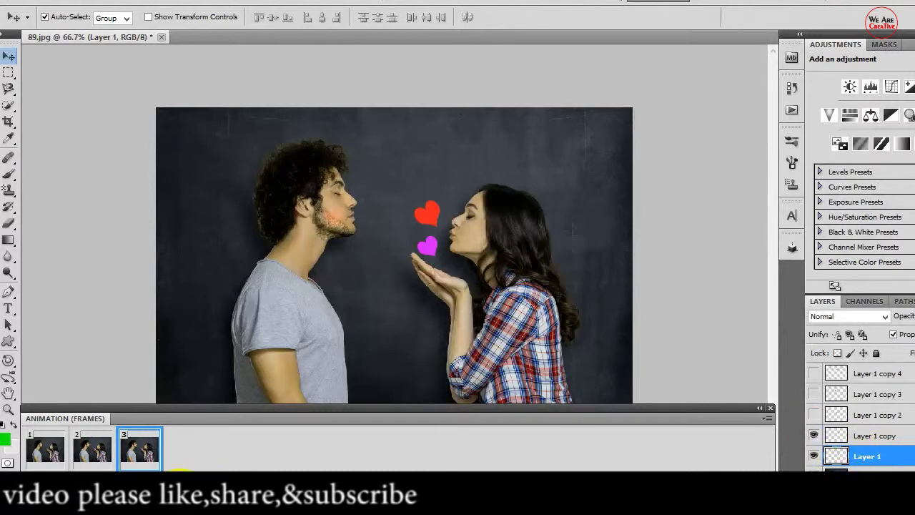
click(177, 471)
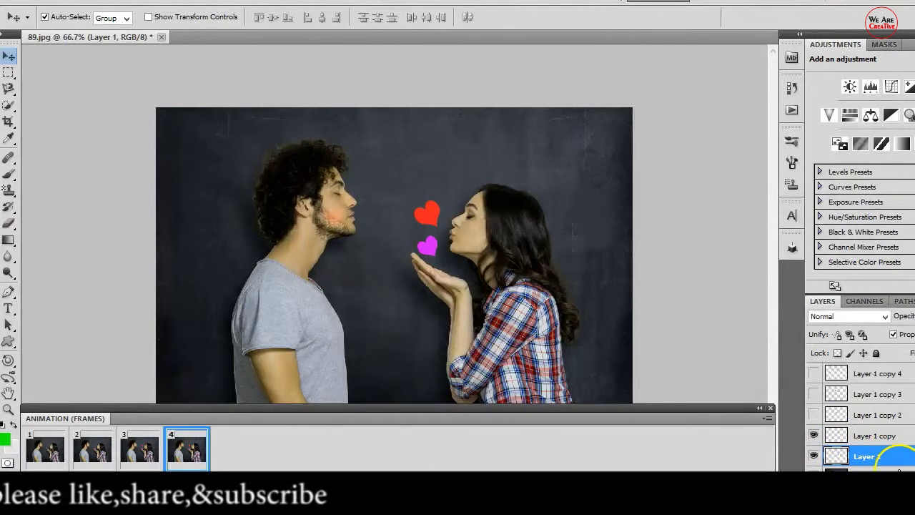
click(813, 415)
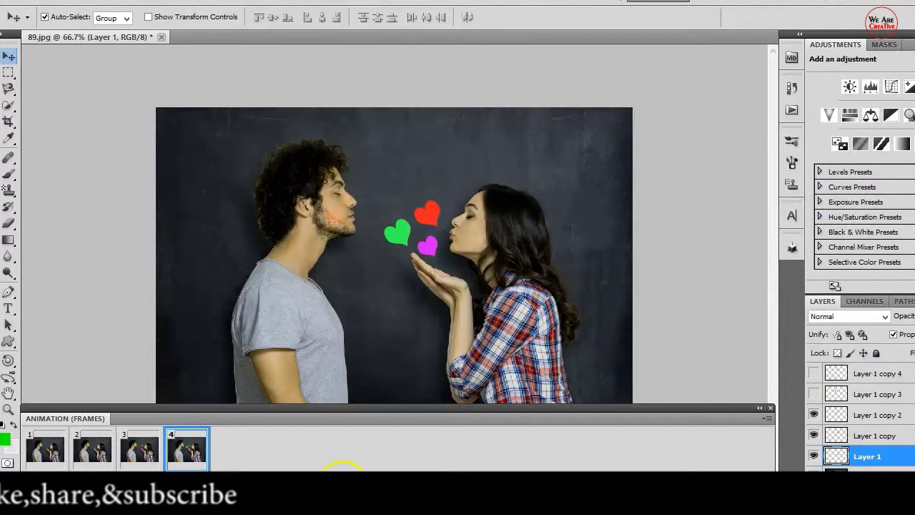
click(182, 471)
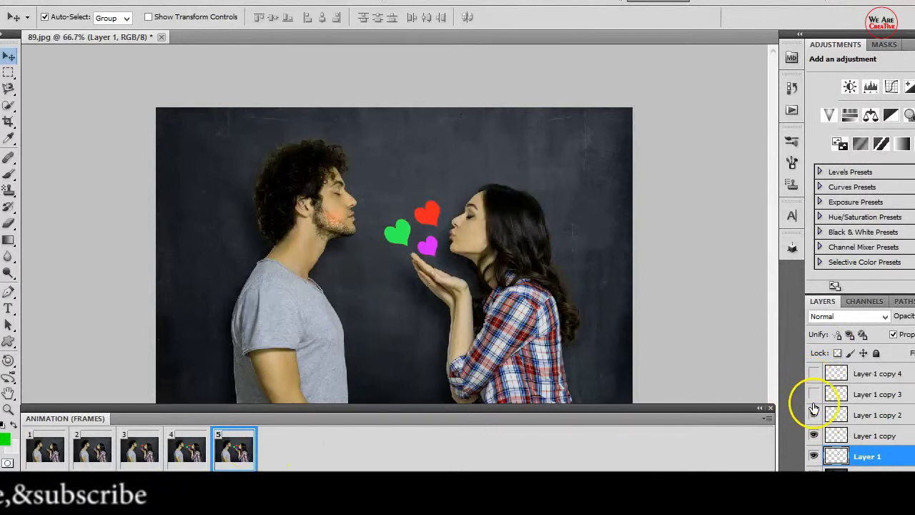
click(813, 394)
scroll(862, 421, up, 2)
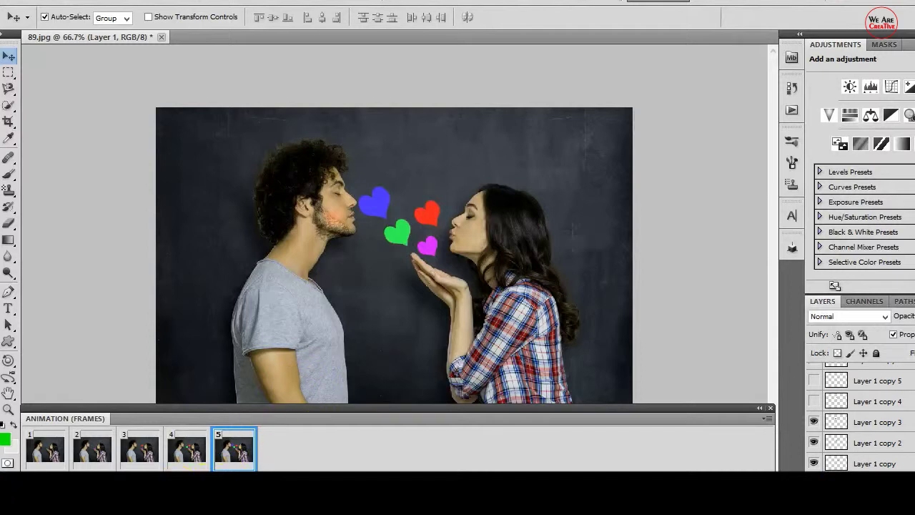
- Add frames 6–8 enabling Layer 1 copy 4, 5 and 6, then make copy 6 active
click(183, 471)
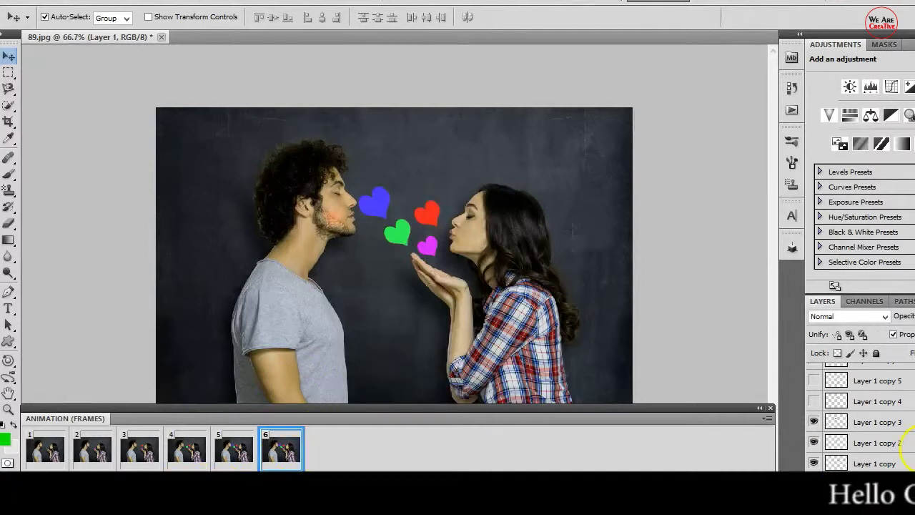
click(814, 400)
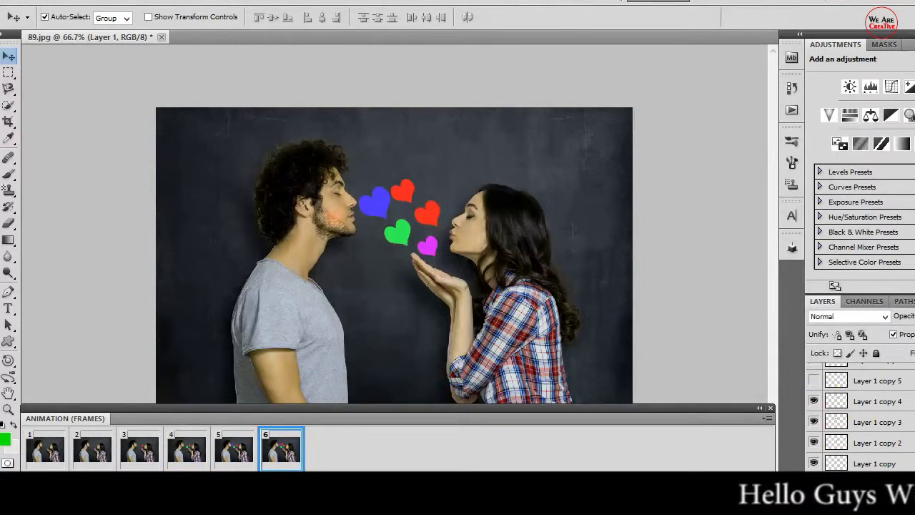
scroll(862, 415, up, 1)
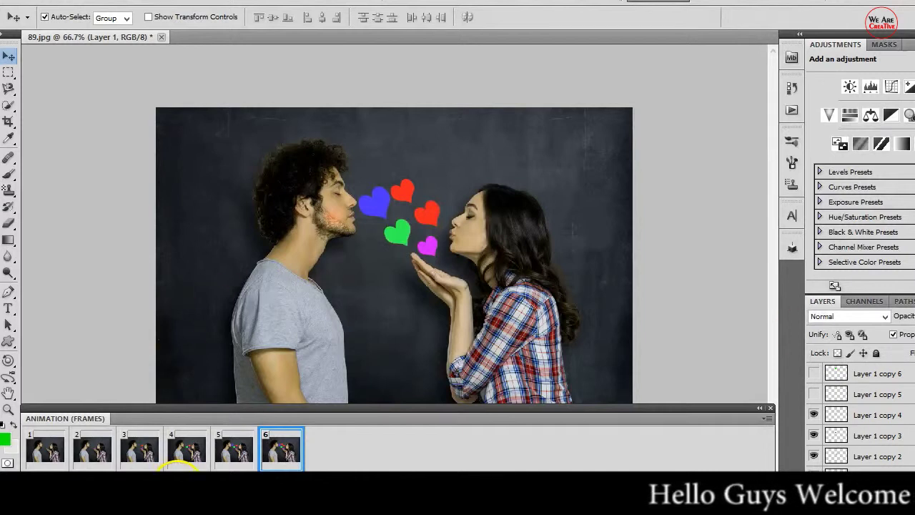
click(182, 470)
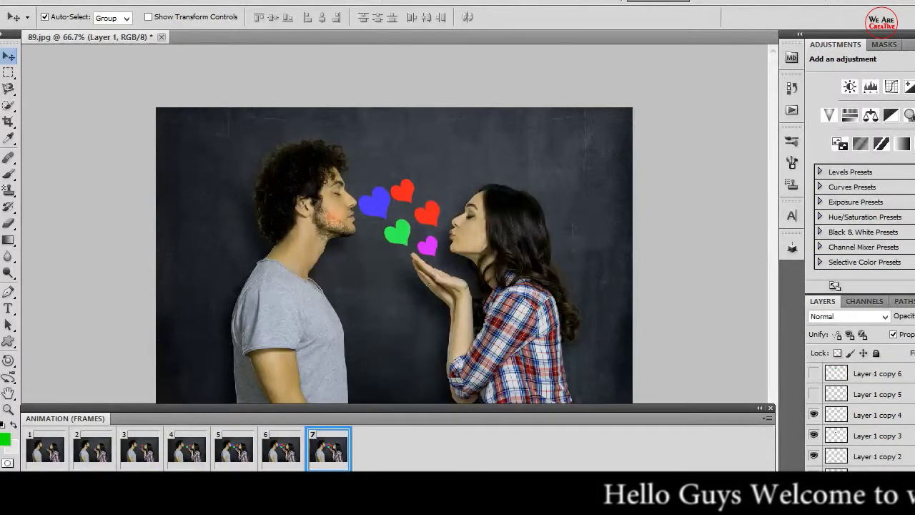
click(814, 394)
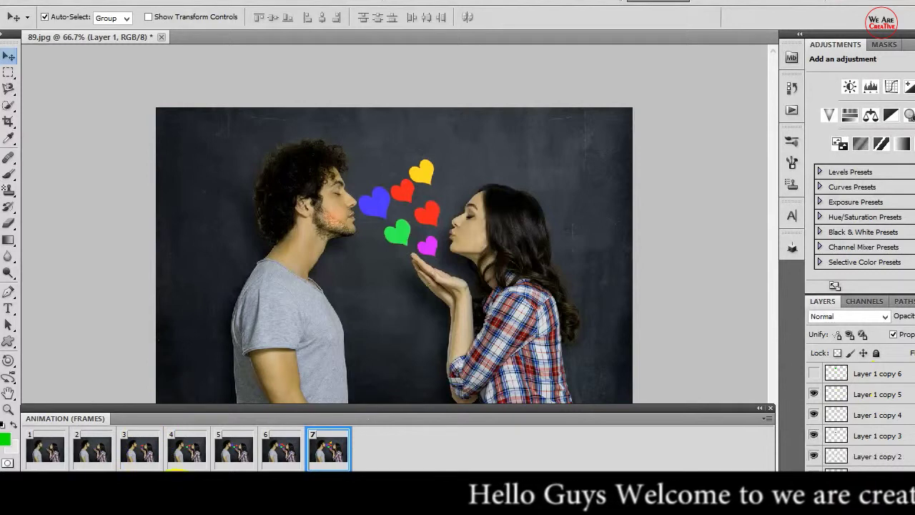
click(179, 472)
click(814, 374)
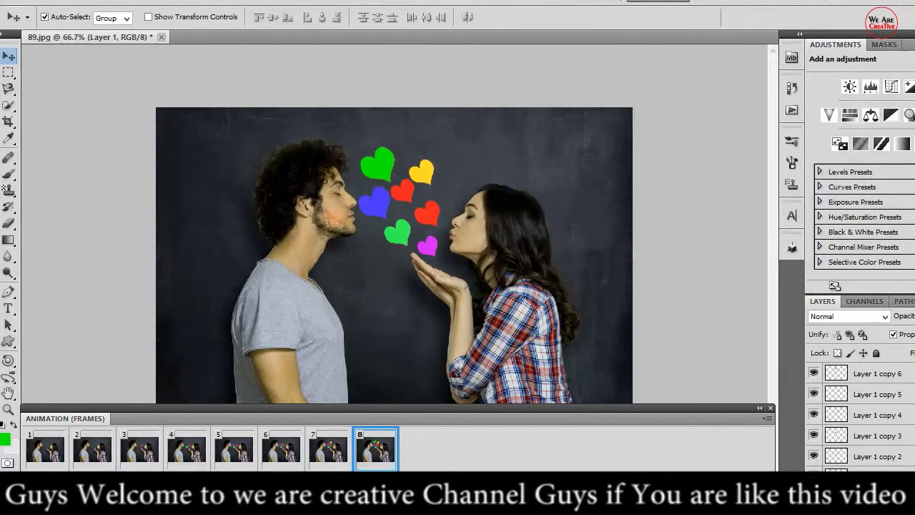
click(893, 377)
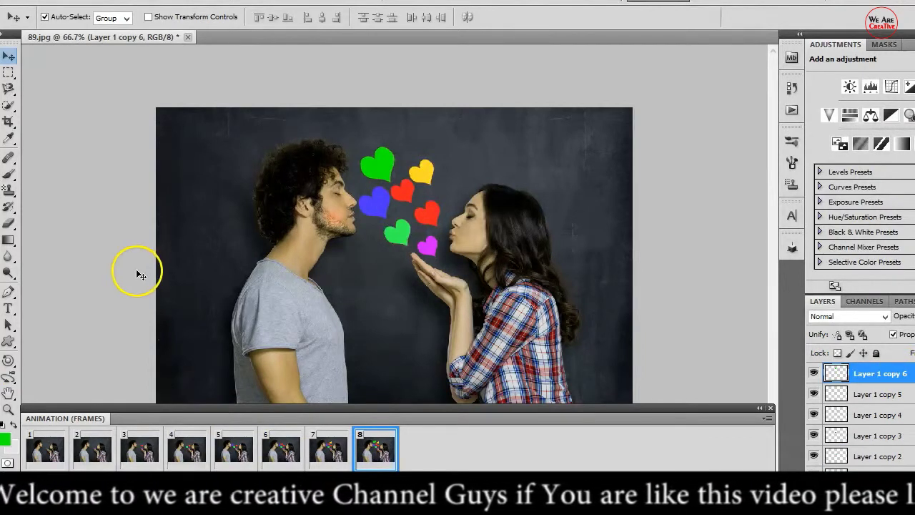
- In Save for Web & Devices, keep GIF format with Forever looping and proceed to save
click(35, 2)
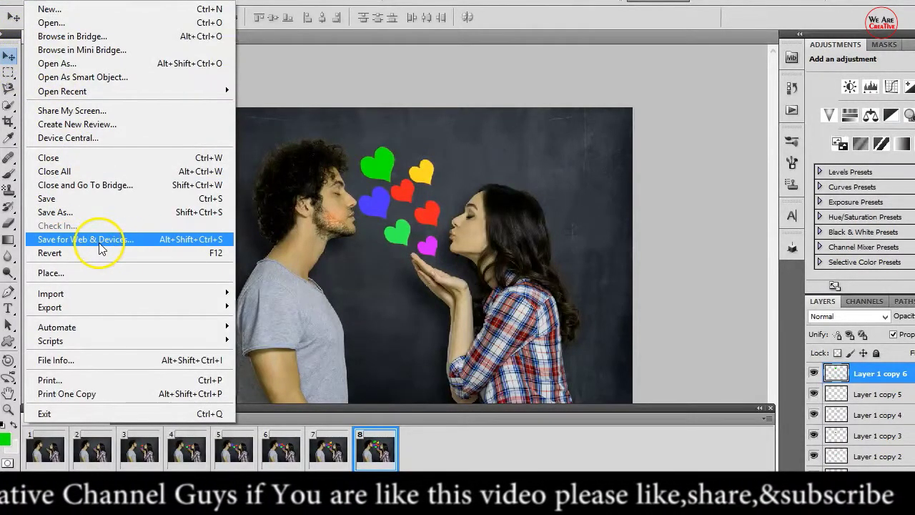
click(96, 239)
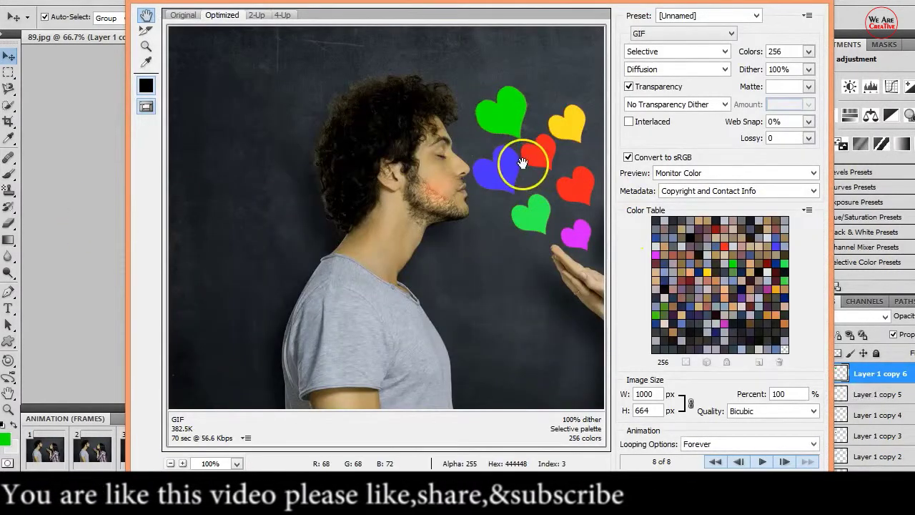
drag(362, 138, 375, 170)
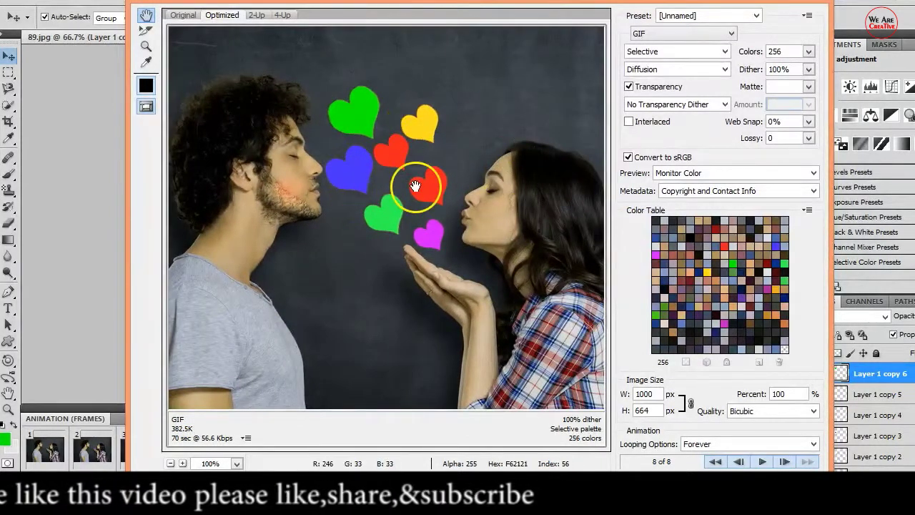
click(690, 35)
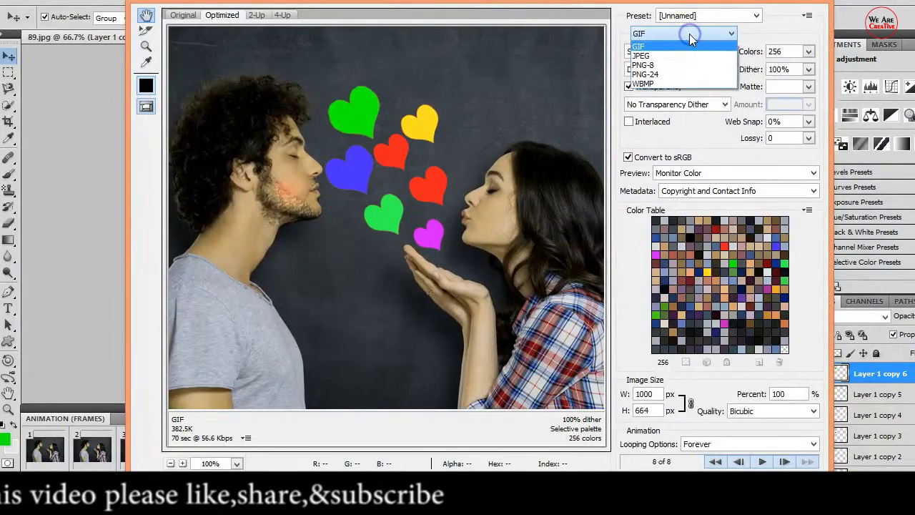
click(652, 47)
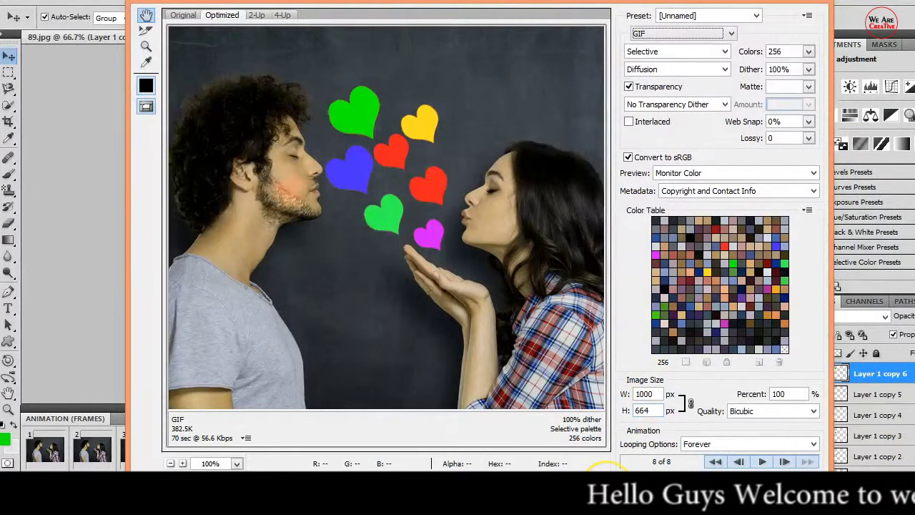
click(604, 482)
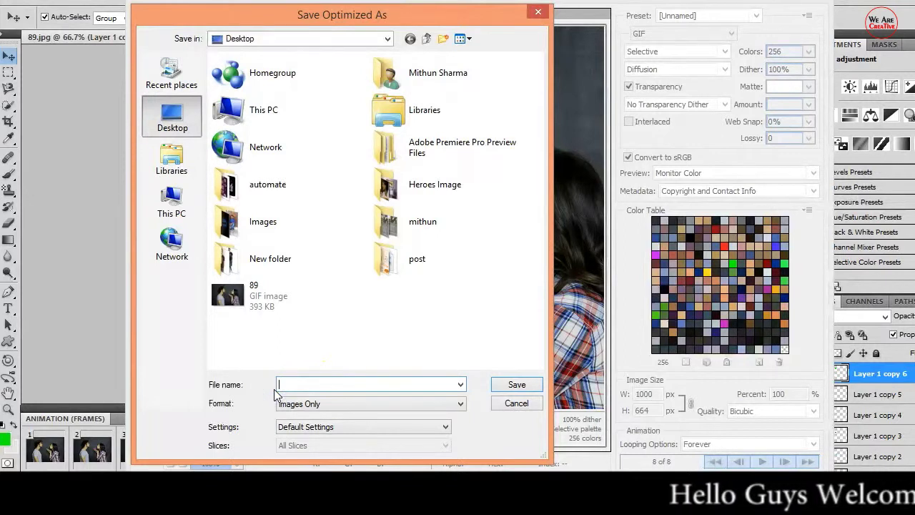
- Save the optimized animation to the Desktop as GIF
text(GIF)
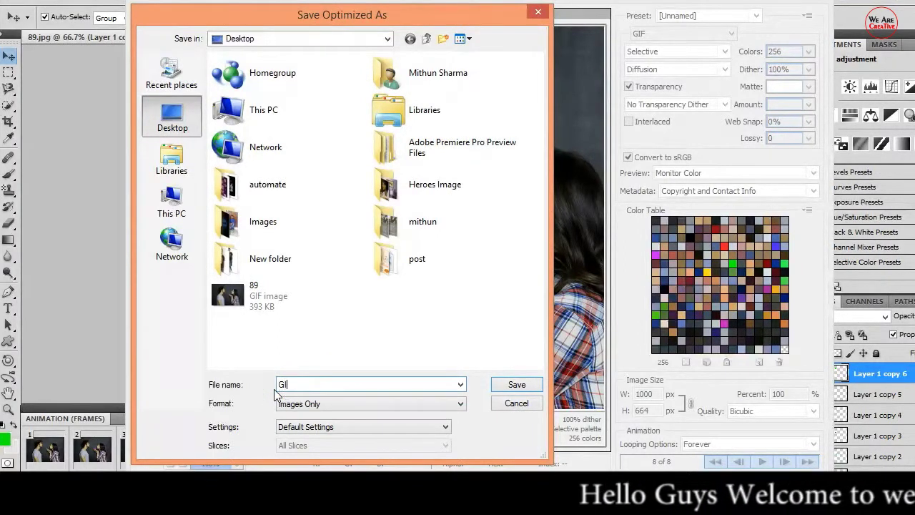
click(518, 386)
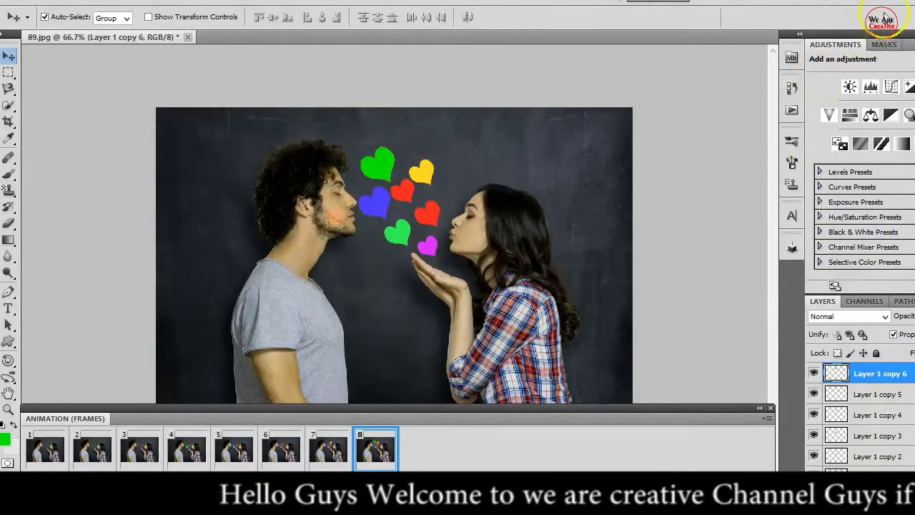
- Minimize the open windows, play the GIF from the desktop in Internet Explorer, then close it
click(909, 3)
click(896, 2)
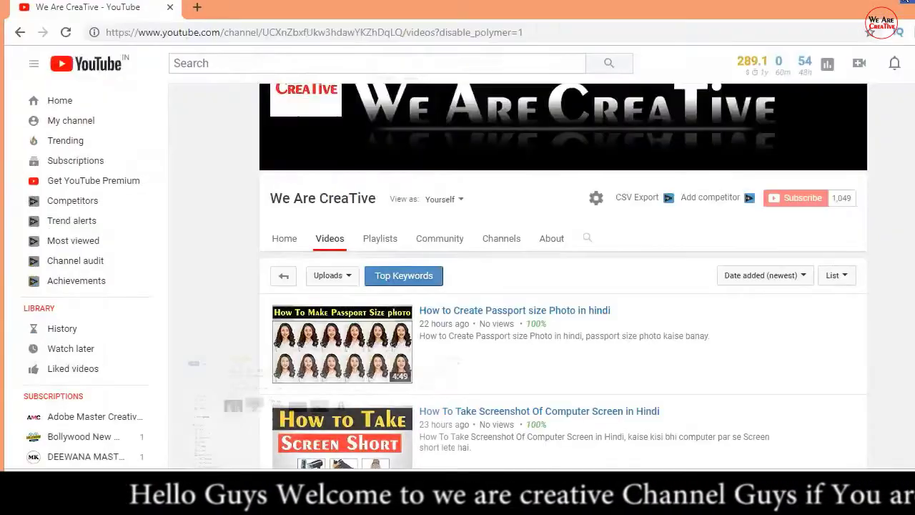
click(908, 4)
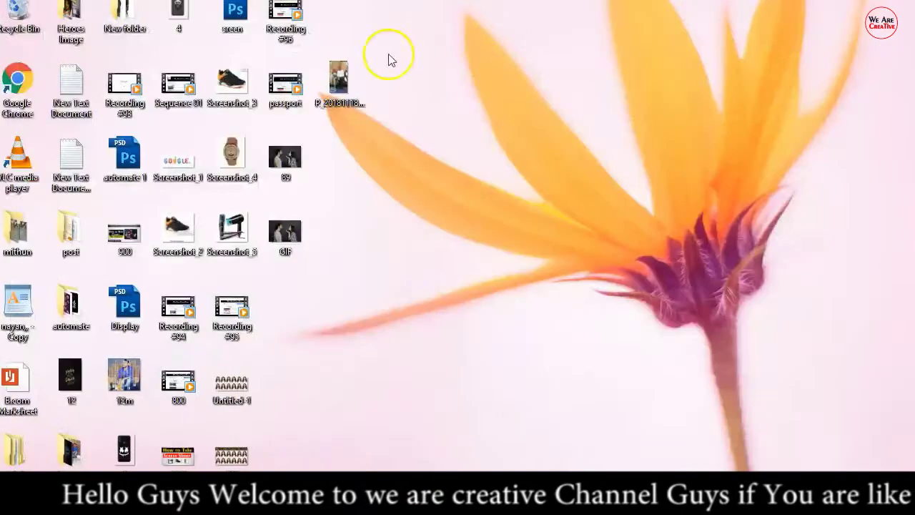
double_click(284, 226)
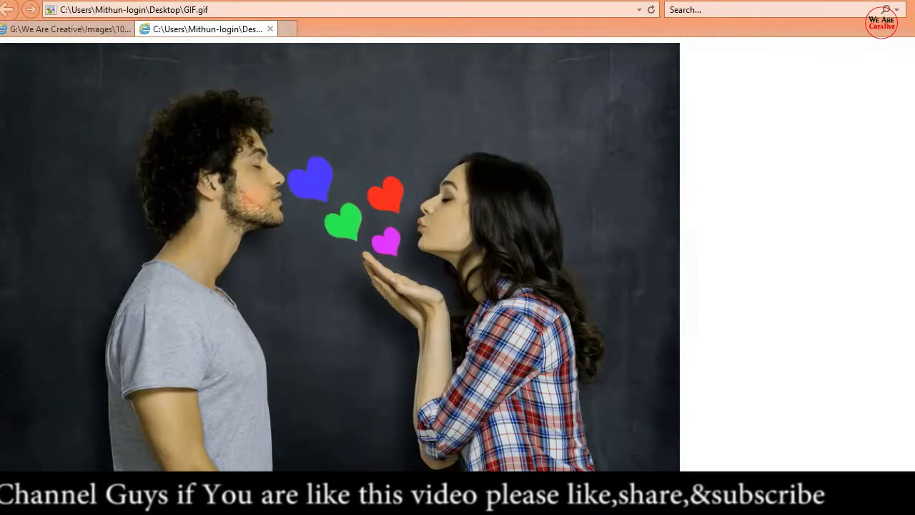
key(alt+F4)
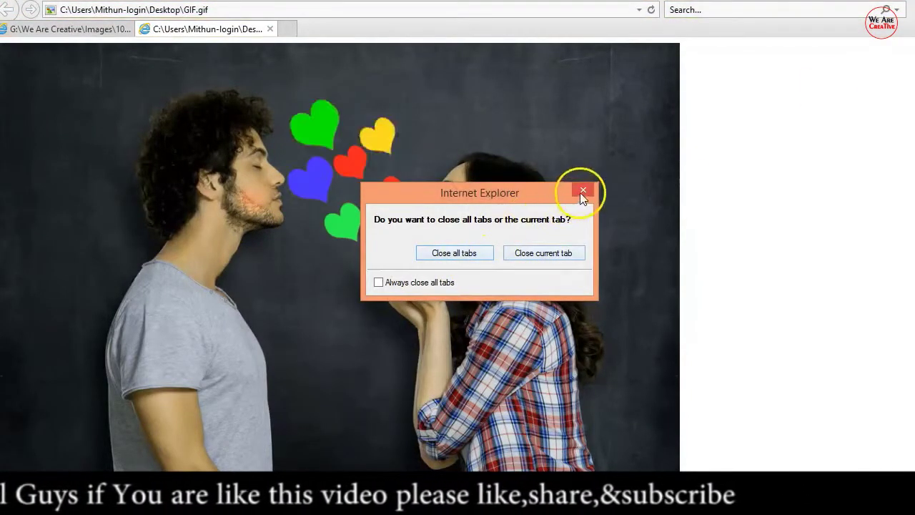
click(467, 254)
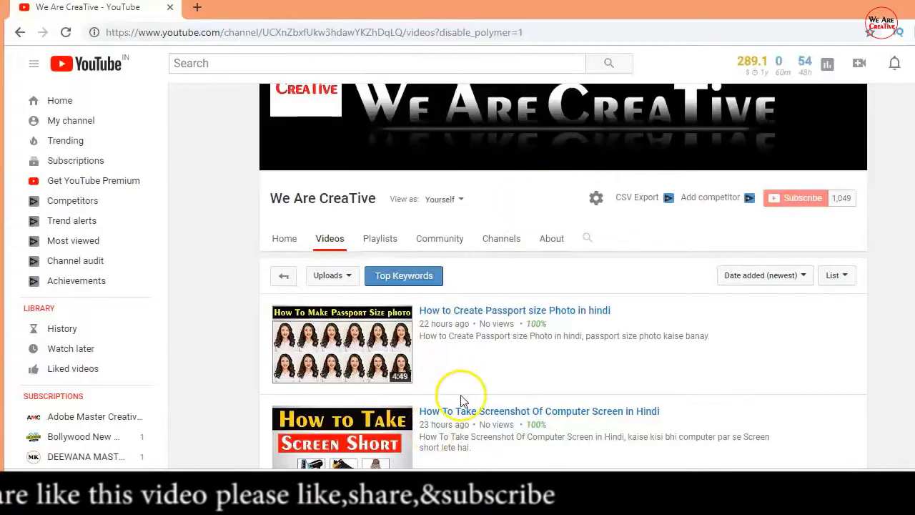
scroll(461, 397, up, 1)
scroll(472, 390, down, 1)
scroll(465, 364, up, 1)
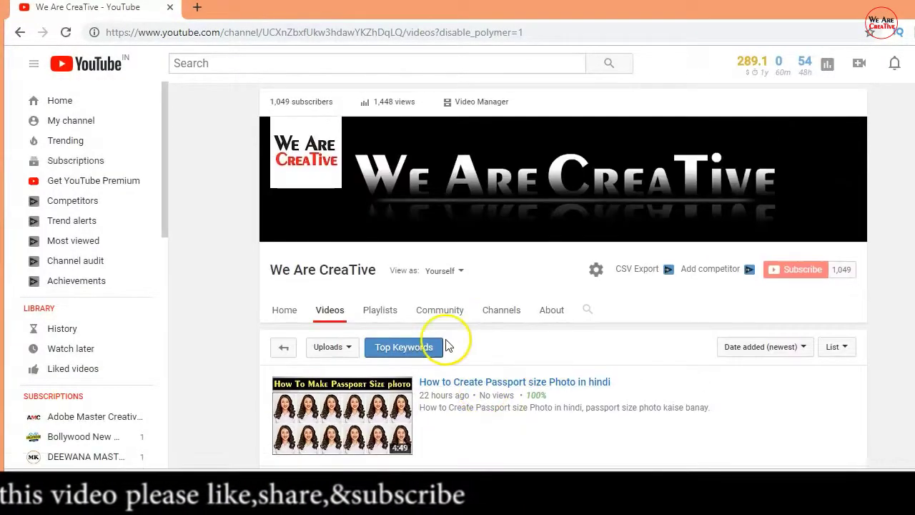
scroll(675, 333, down, 1)
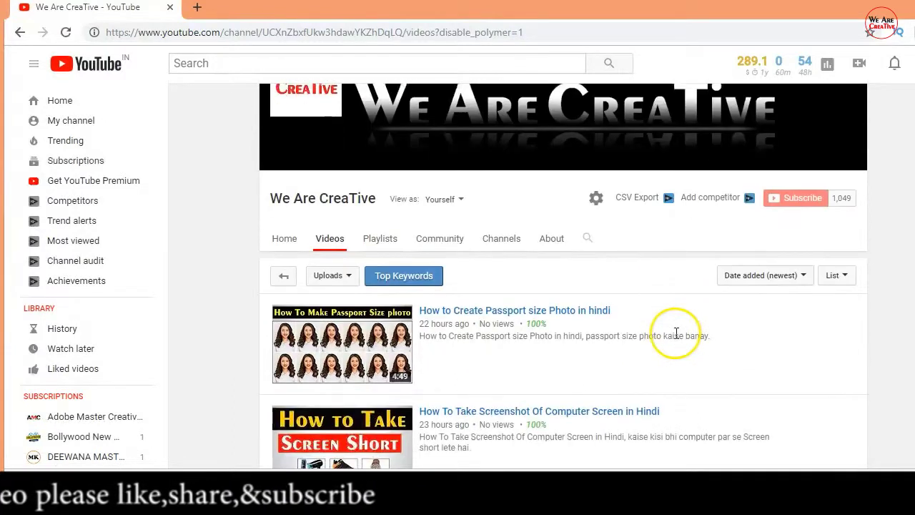
scroll(675, 338, up, 1)
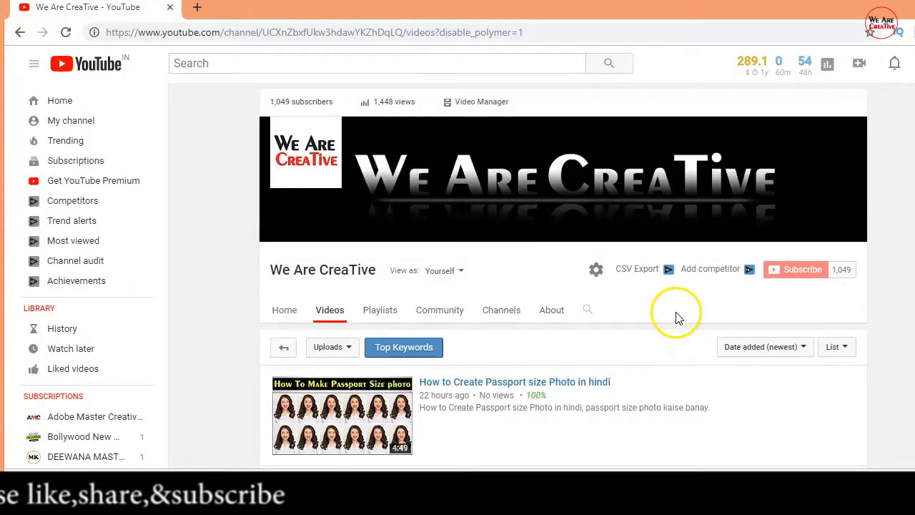